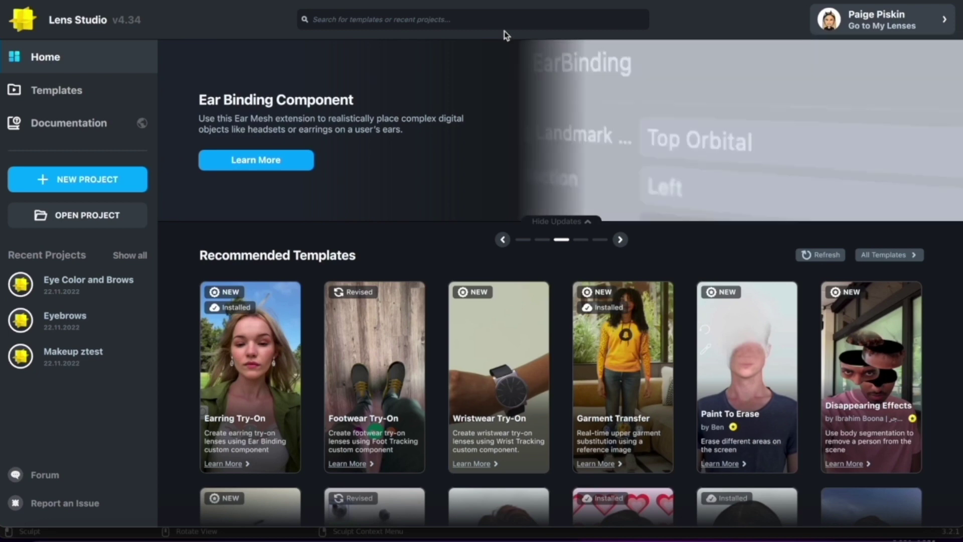
Search the templates for "face" and open the Face Morph template
left_click(426, 26)
type("face")
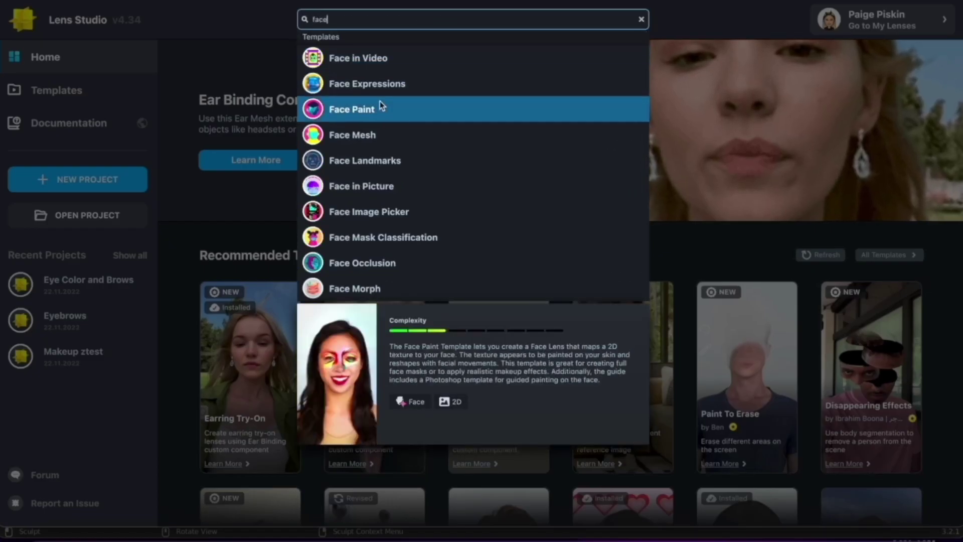
left_click(348, 288)
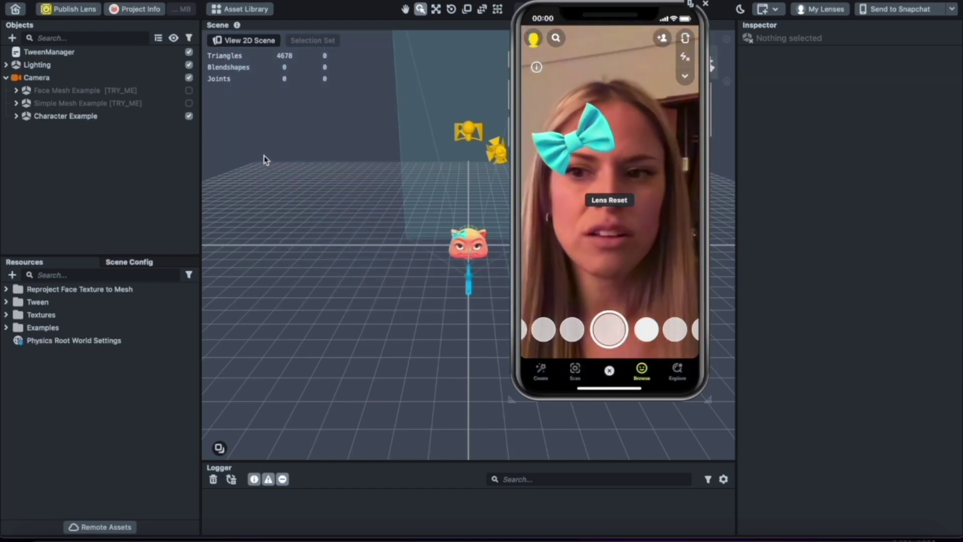
Examine the three example objects under Camera, including the Character Example's Tween Value script, Head Binding and Attachments
left_click(54, 116)
left_click(74, 102)
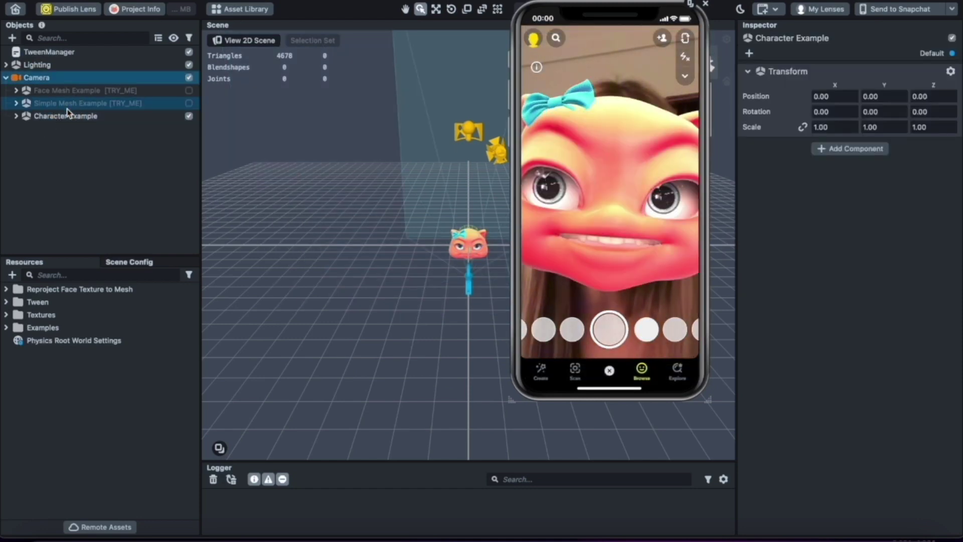
left_click(75, 92)
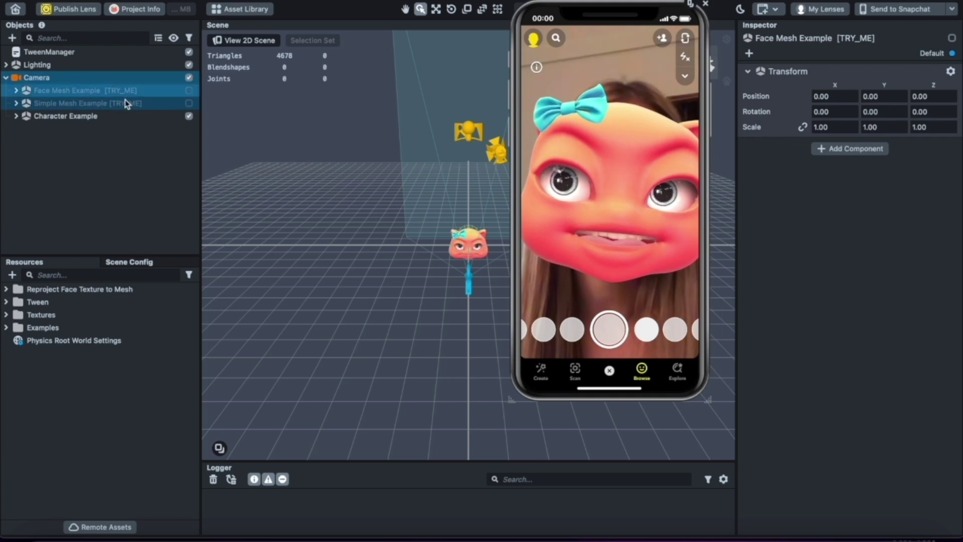
left_click(192, 98, "shift")
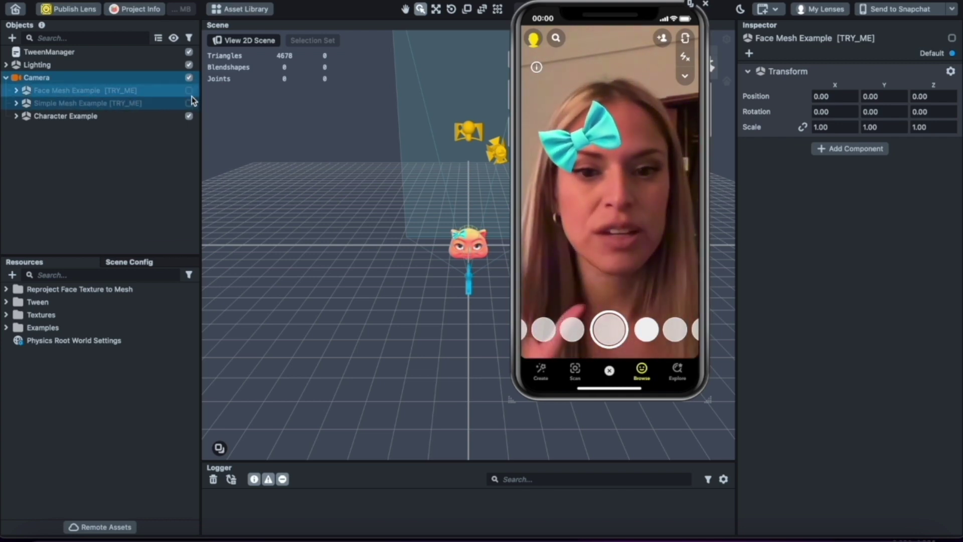
left_click(135, 115)
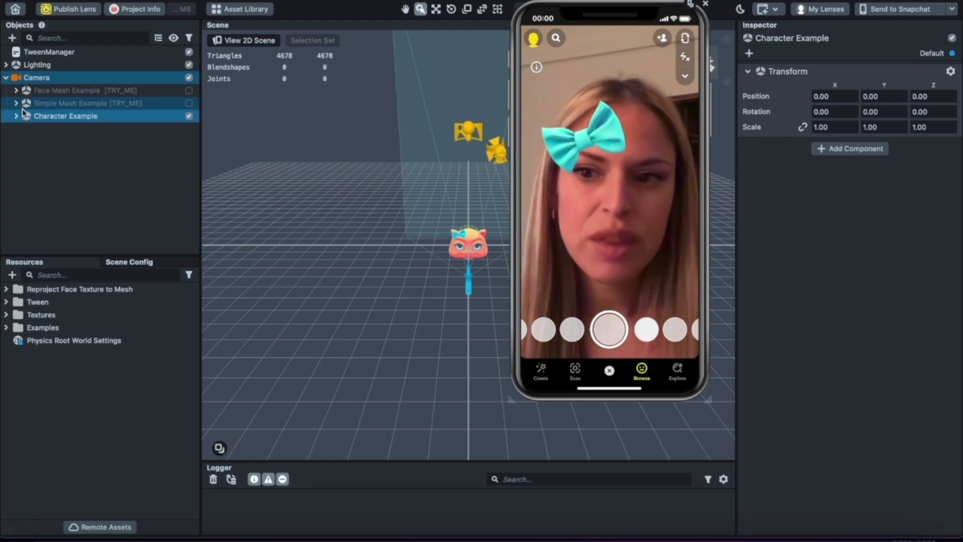
double_click(67, 116)
left_click(100, 206)
left_click(100, 193)
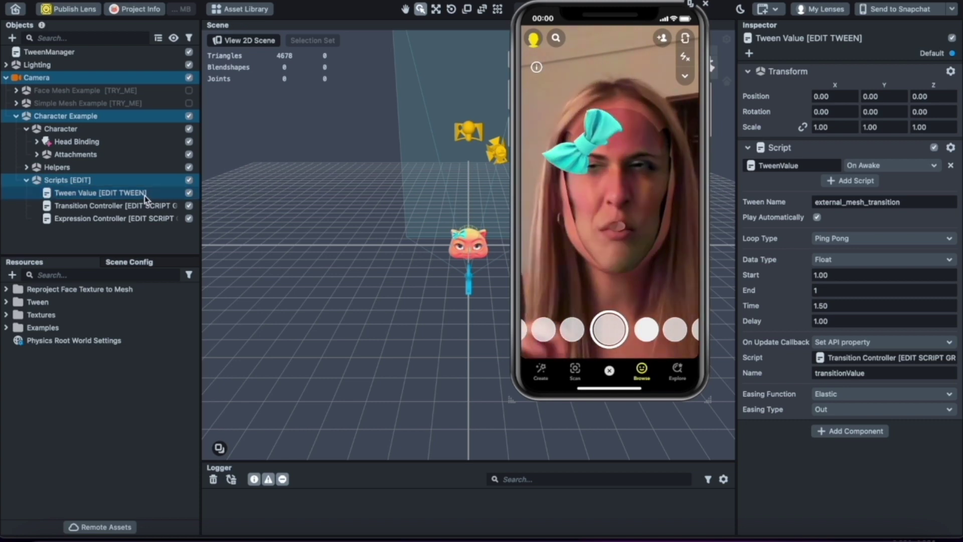
left_click(37, 154)
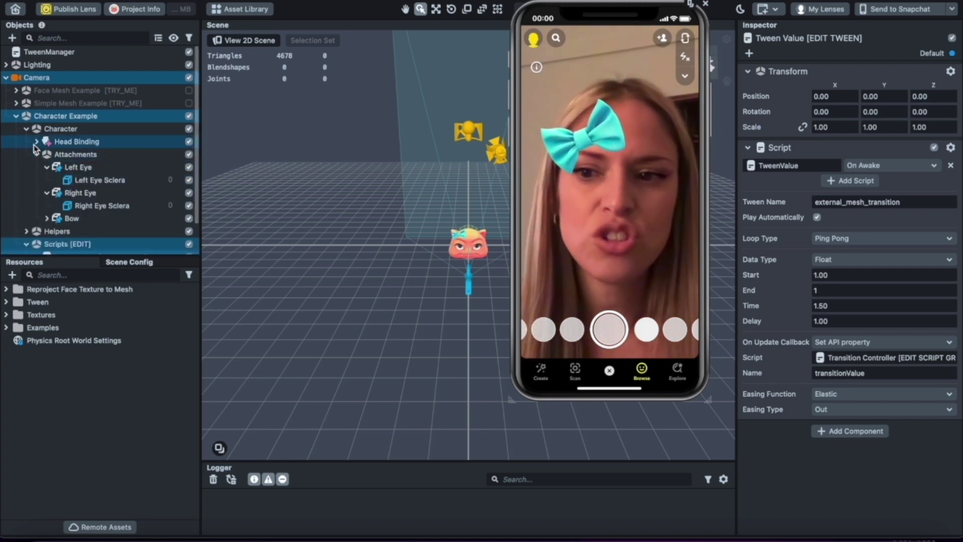
left_click(37, 141)
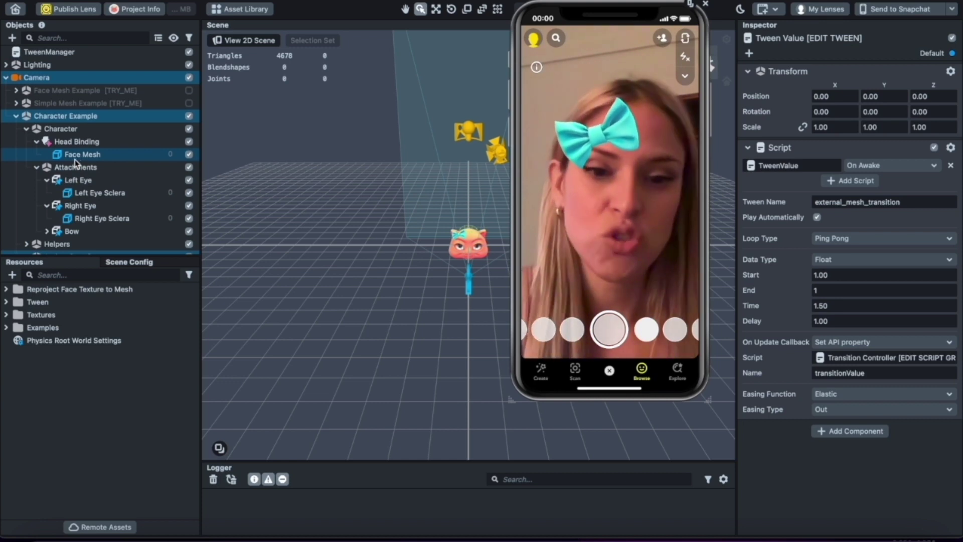
Disable and collapse the Character Example, and enable the Simple Mesh Example under Camera
left_click(189, 116)
left_click(29, 115)
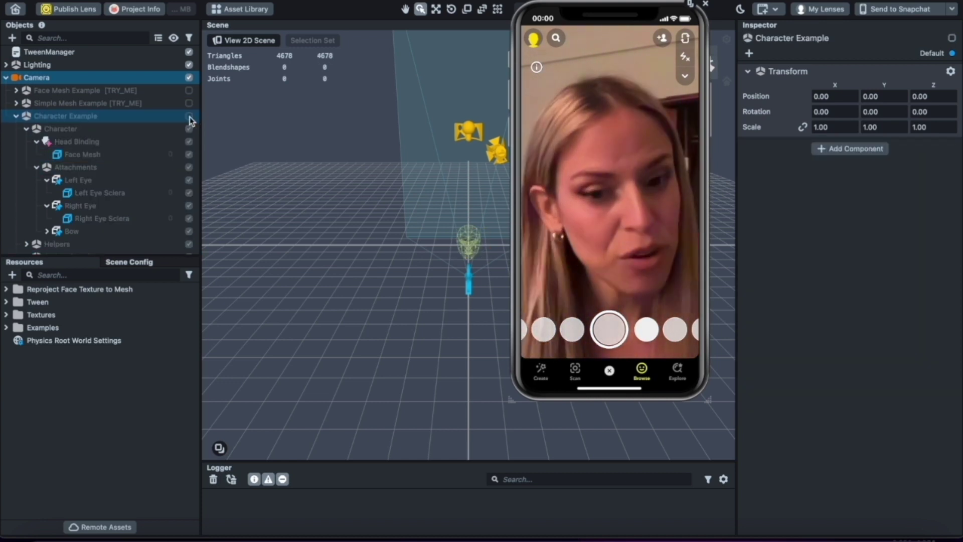
left_click(16, 116)
left_click(61, 103)
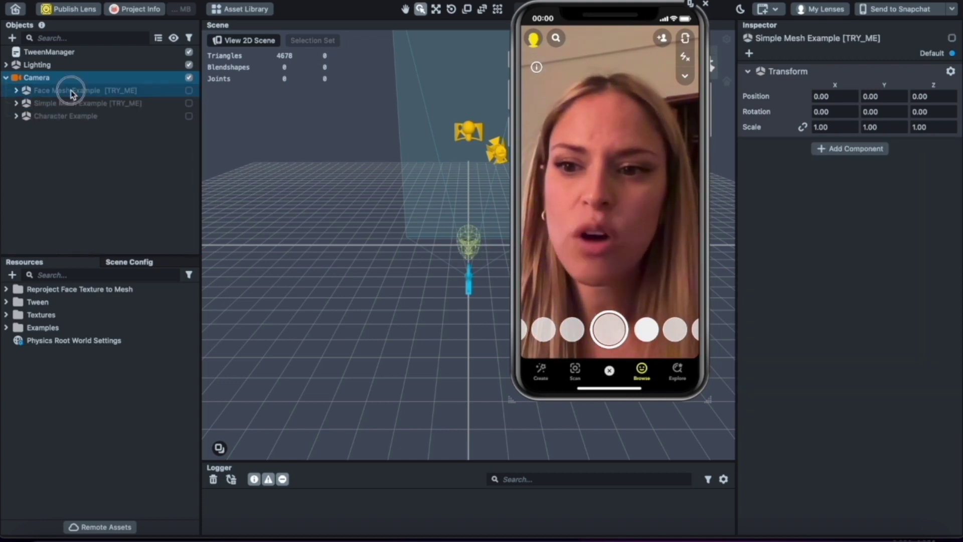
left_click(71, 91, "shift")
left_click(65, 103)
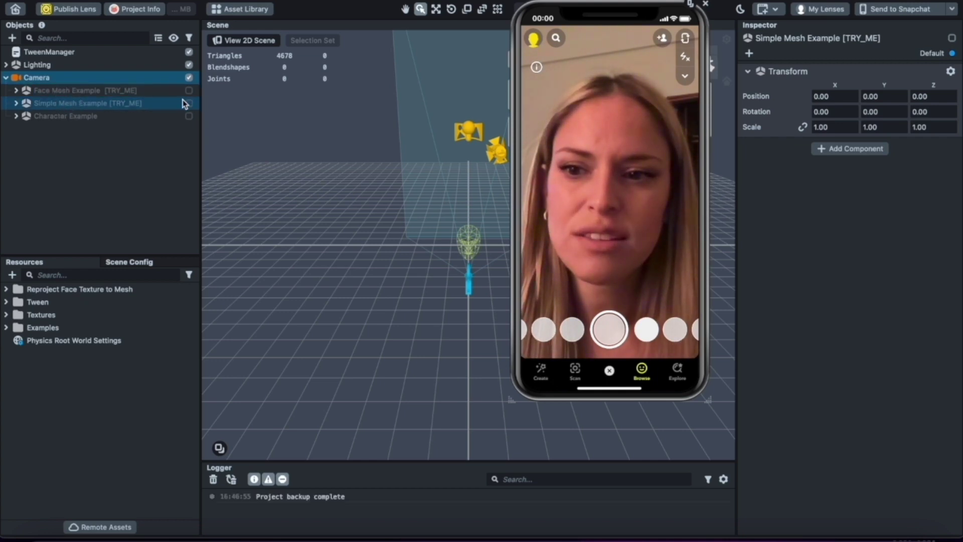
left_click(188, 104)
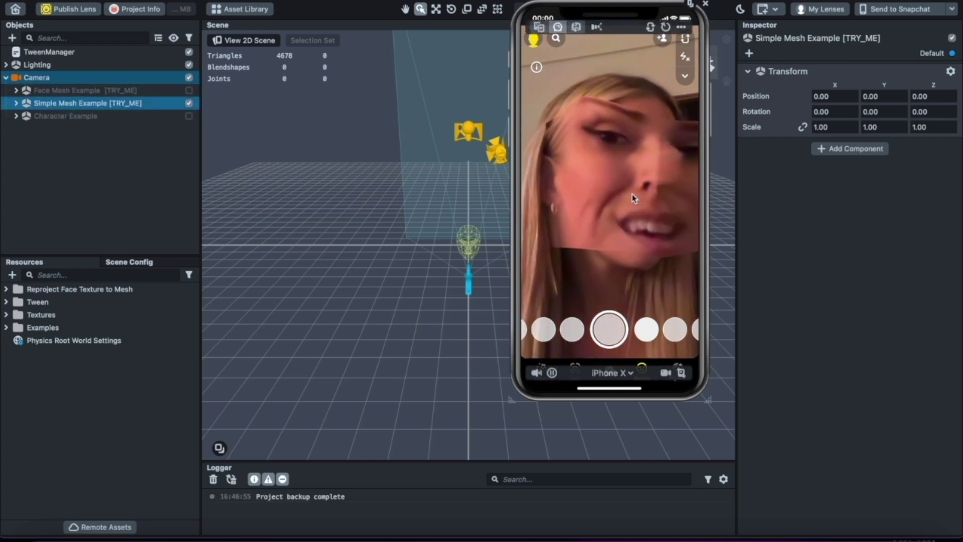
Inspect the Simple Mesh Example's Head Binding and Helpers, and the Render Mesh Visual settings of its Face Mesh
left_click(16, 103)
left_click(27, 129)
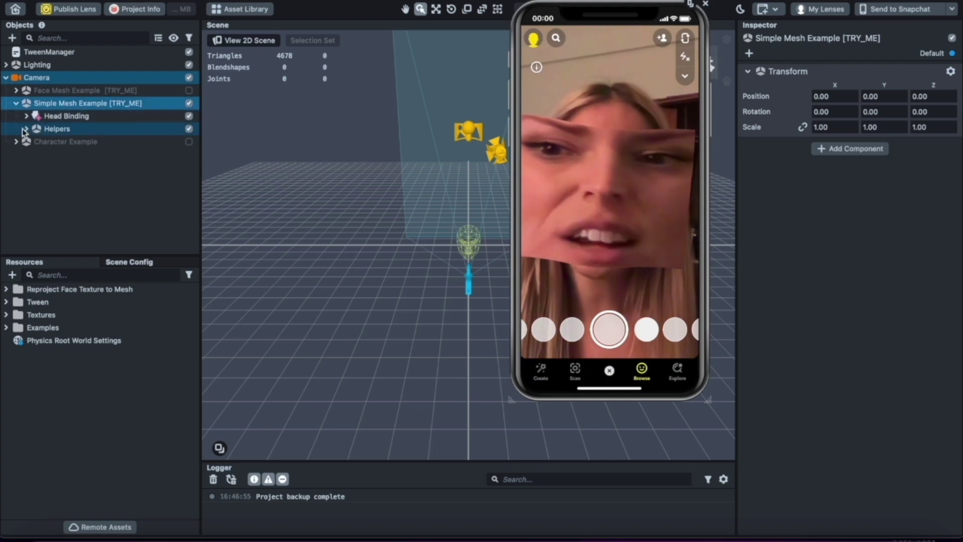
left_click(26, 116)
left_click(91, 128)
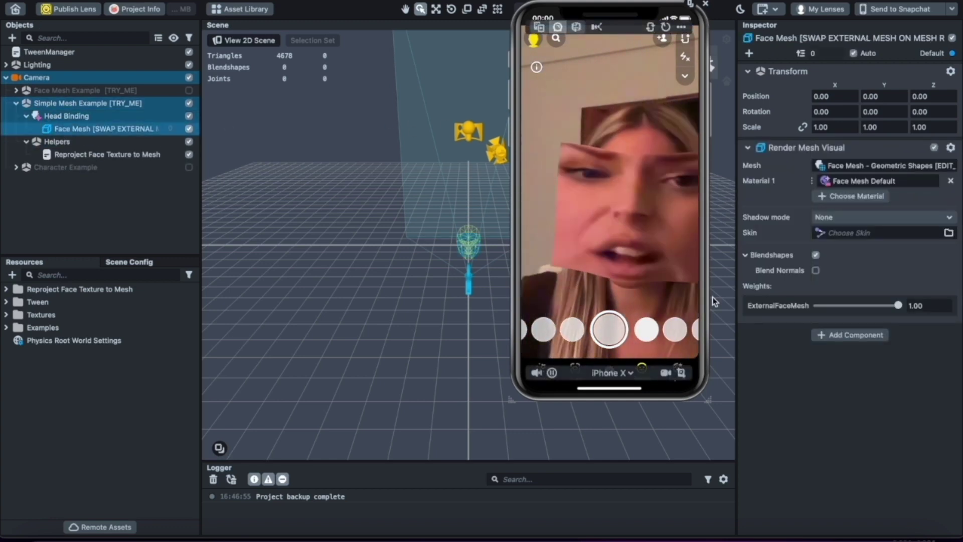
Replace the Simple Mesh Example with the Face Mesh Example as the active one, and show the settings of its Face Mesh [EDIT BLENDSHAPES]
left_click(189, 103)
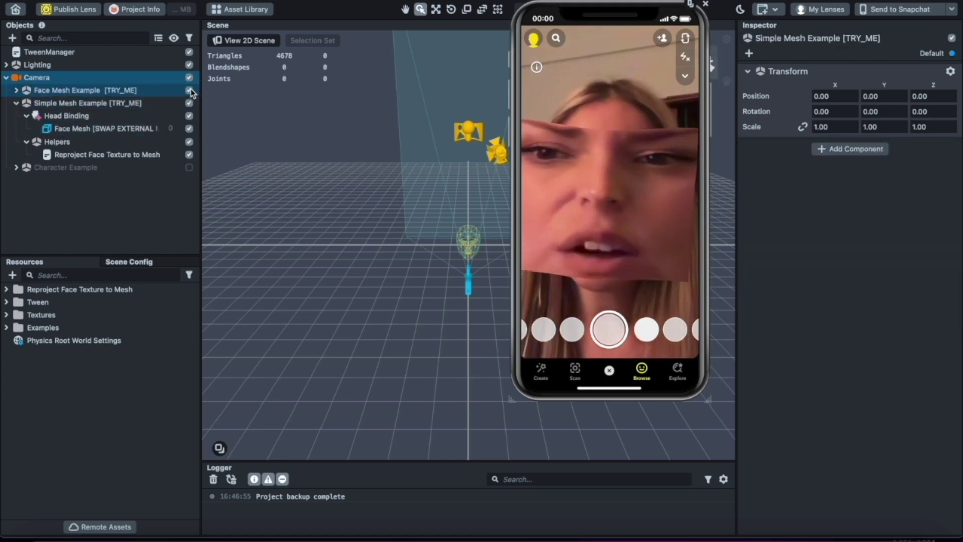
left_click(188, 90)
left_click(16, 91)
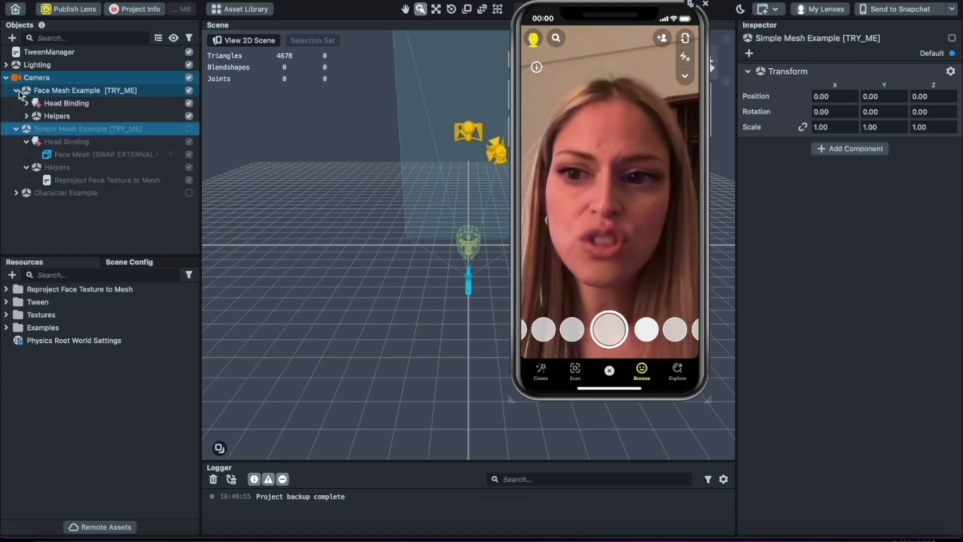
left_click(52, 104)
left_click(16, 91)
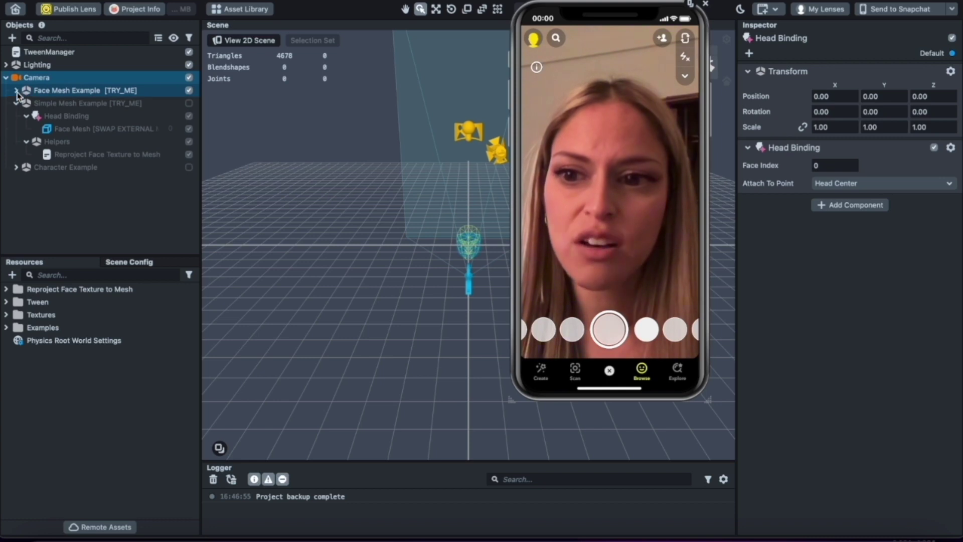
left_click(16, 91)
left_click(27, 103)
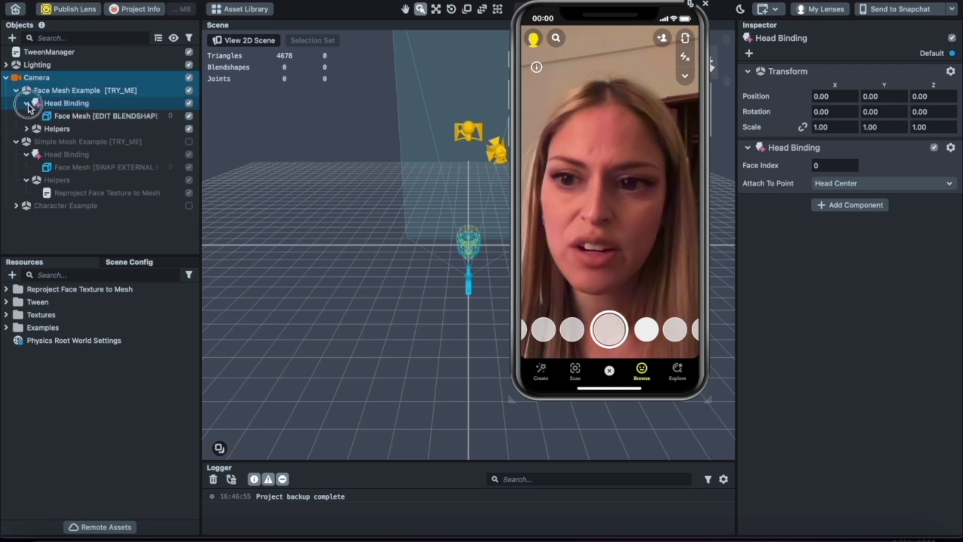
left_click(70, 117)
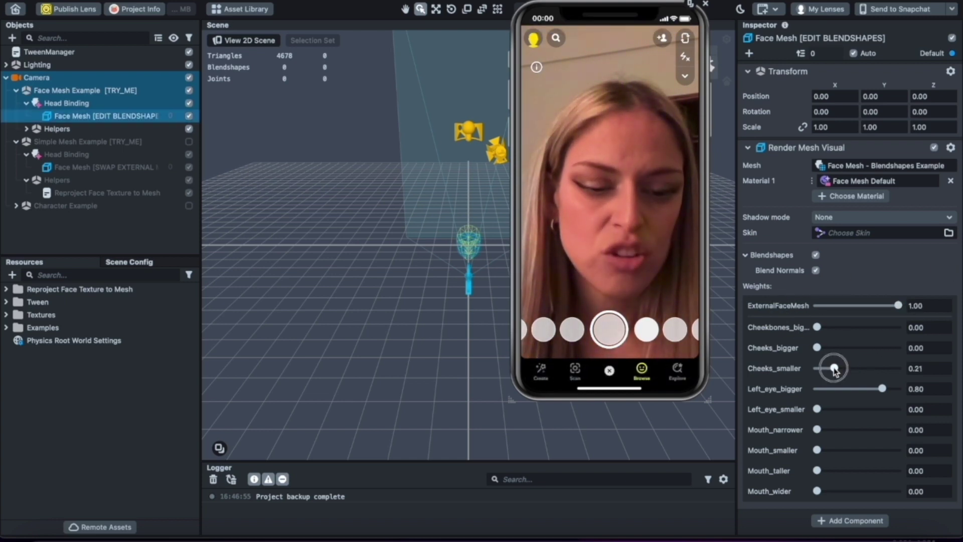
Set the Face Mesh's Cheeks_smaller blendshape weight to 1.00 and raise the cheekbones weight
scroll(843, 423, "down", 3)
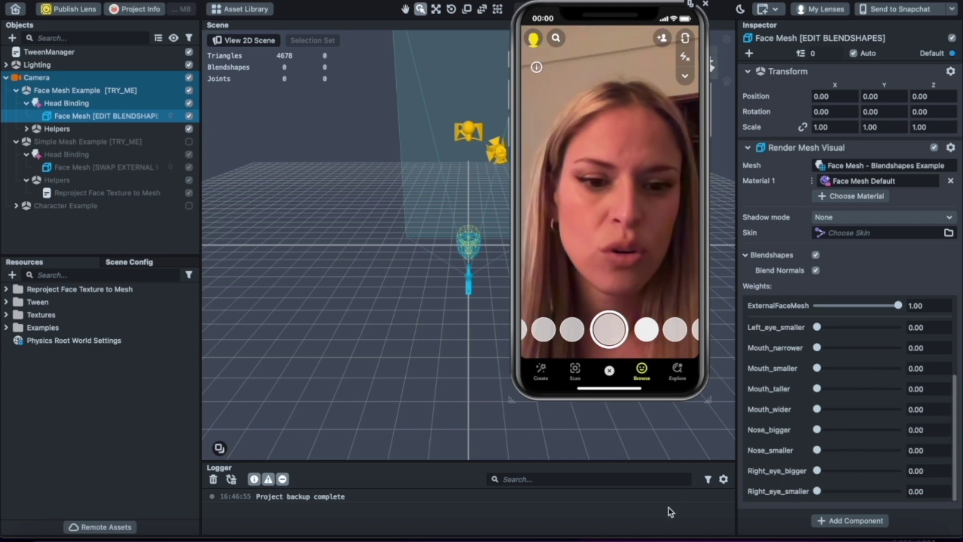
mouse_move(818, 390)
left_mouse_down()
mouse_move(898, 389)
mouse_move(803, 396)
left_mouse_up()
scroll(835, 352, "up", 3)
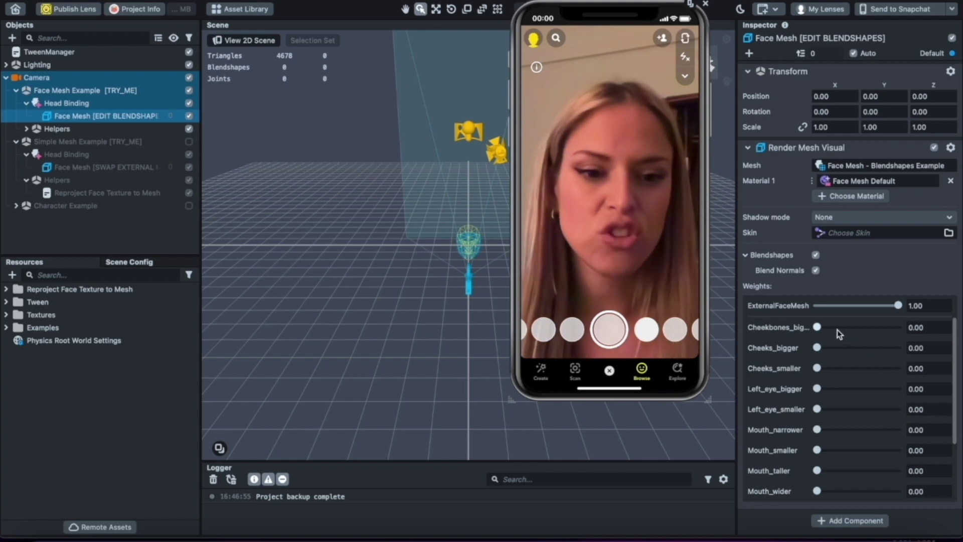
left_click_drag(839, 327, 816, 327)
left_click_drag(817, 368, 930, 369)
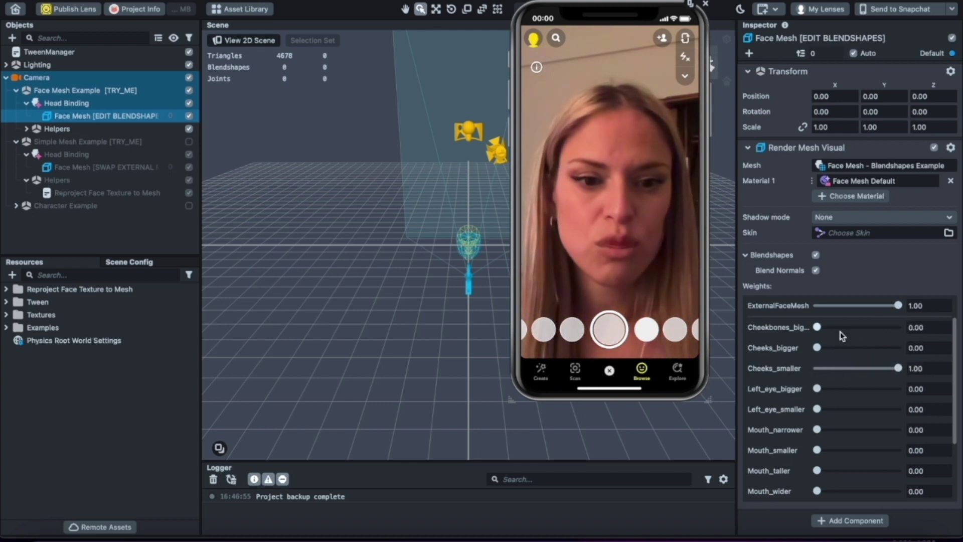
left_click_drag(841, 330, 906, 335)
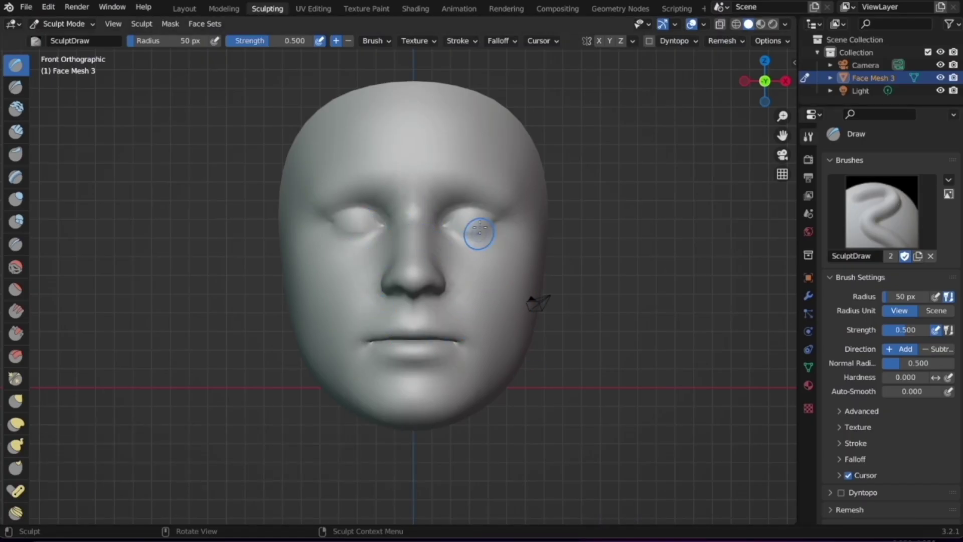
In Blender, view the Face Mesh 3 sculpt from several angles and return to the front orthographic viewpoint
middle_click_drag(480, 232, 382, 217)
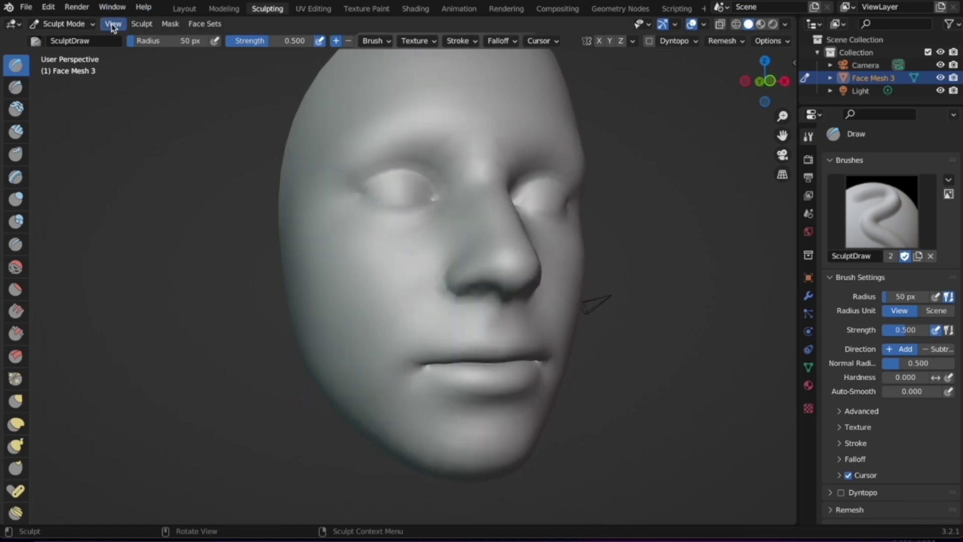
middle_click_drag(186, 72, 261, 75)
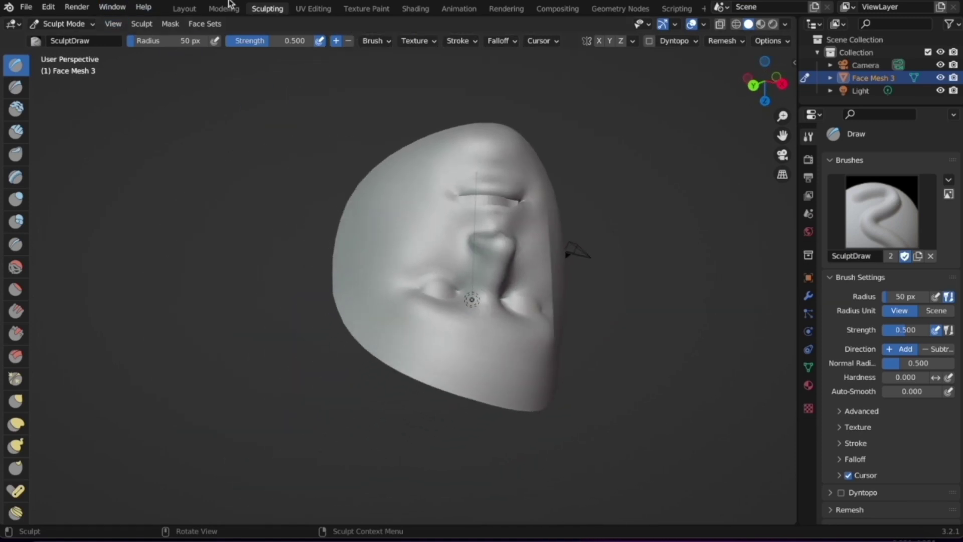
left_click(121, 23)
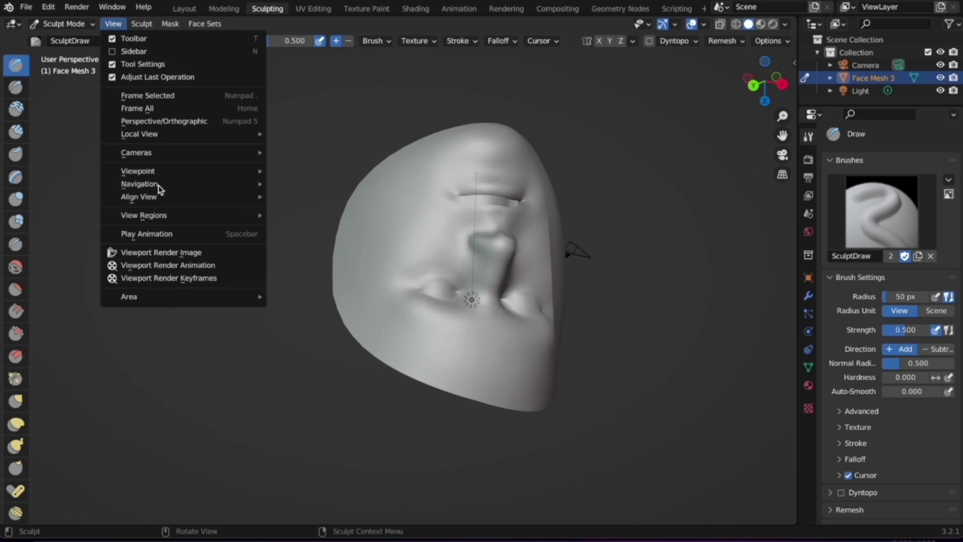
mouse_move(217, 168)
left_click(305, 221)
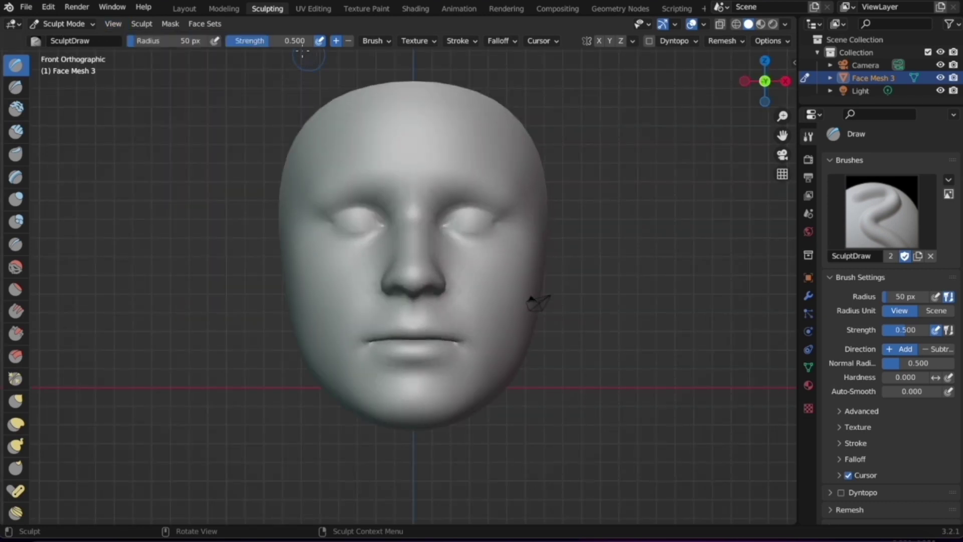
View the face mesh's nose and eyes up close, and restore the front orthographic view
left_click(113, 23)
left_click_drag(782, 135, 801, 153)
middle_click_drag(711, 139, 709, 138)
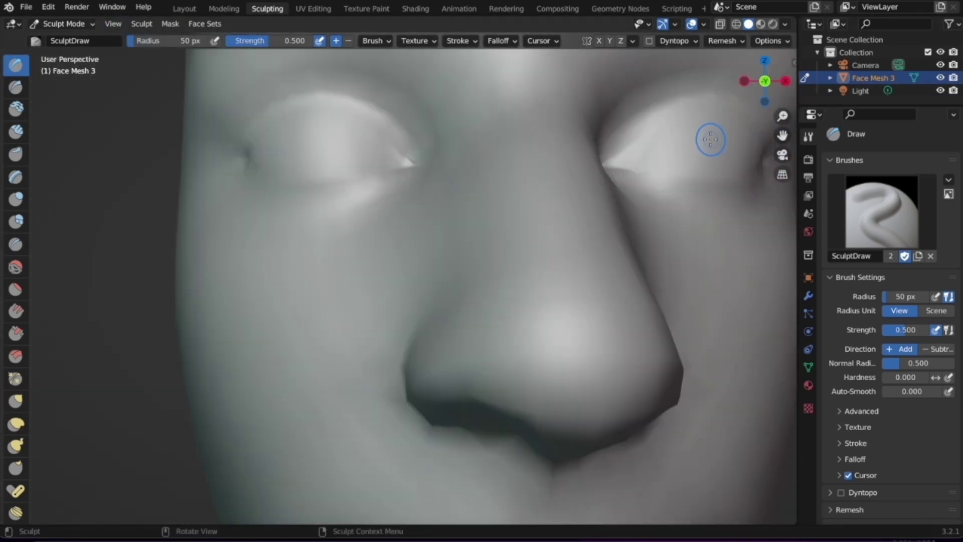
scroll(709, 138, "down", 3)
left_click(113, 24)
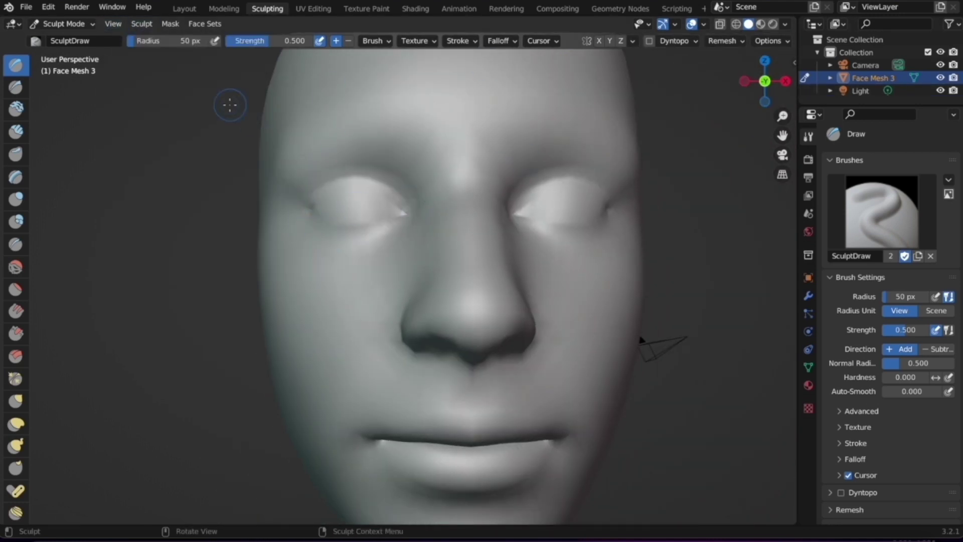
key("KP_1")
middle_click_drag(396, 161, 396, 163)
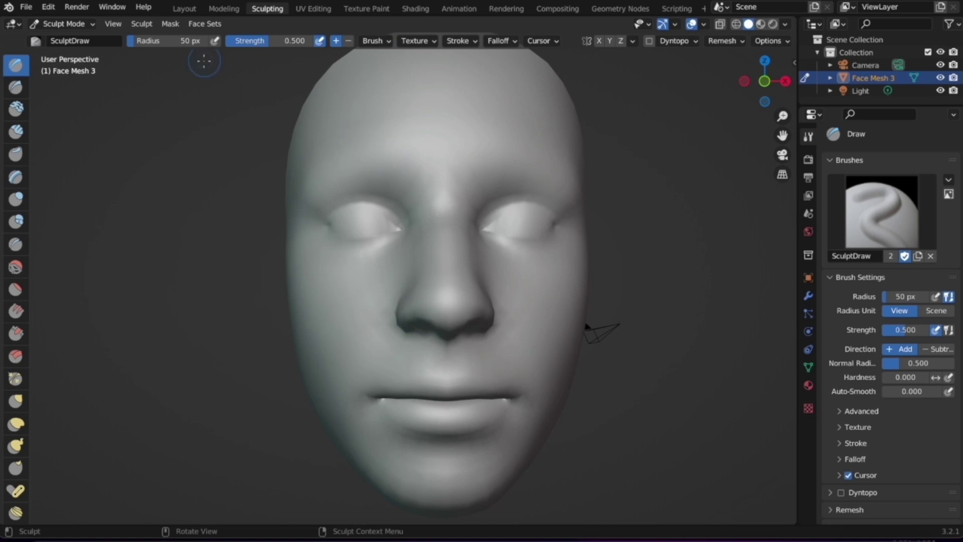
left_click(113, 24)
mouse_move(197, 172)
left_click(303, 218)
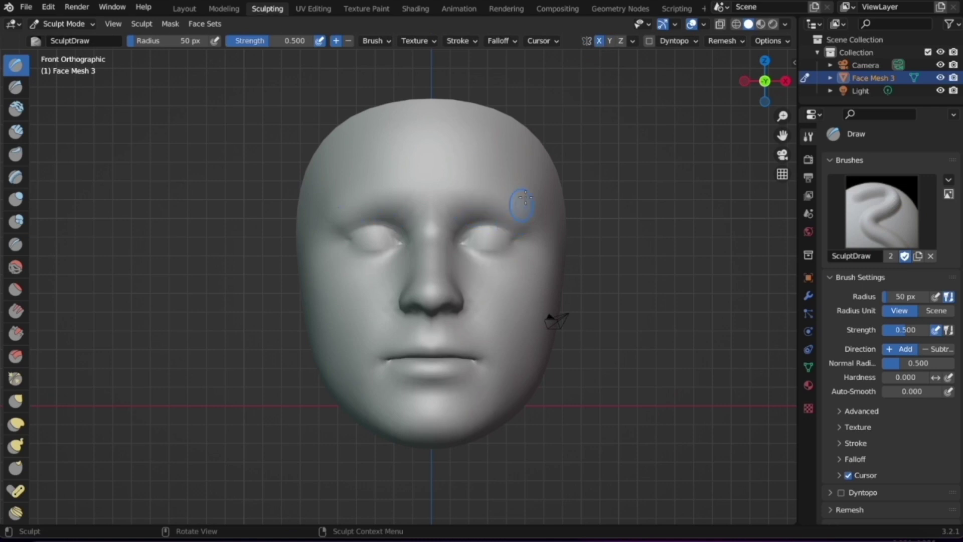
With the Snake Hook brush, pull the eye outlines wider, reducing the brush radius from 112 px to 81 px
left_click(17, 453)
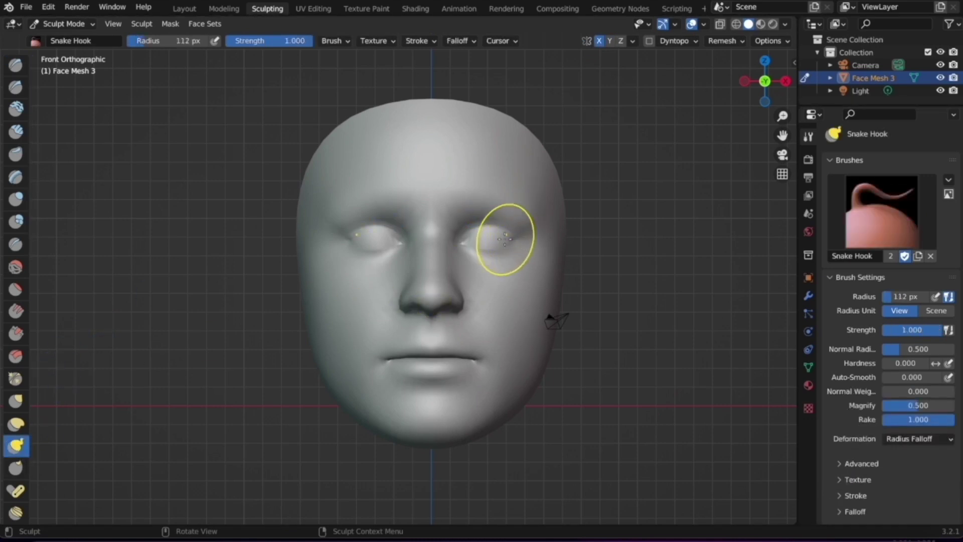
mouse_move(505, 239)
left_mouse_down()
mouse_move(532, 239)
mouse_move(486, 245)
left_mouse_up()
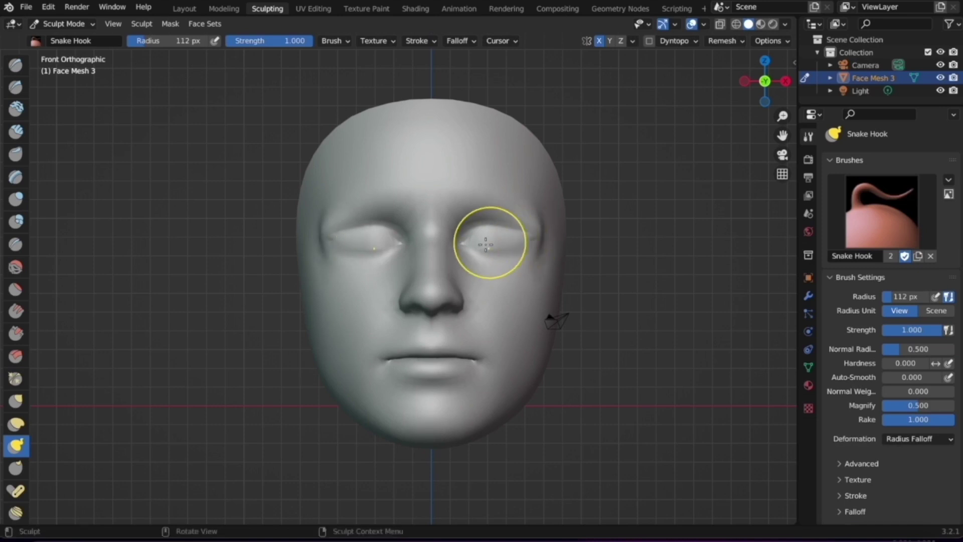
key("bracketleft")
key("bracketleft")
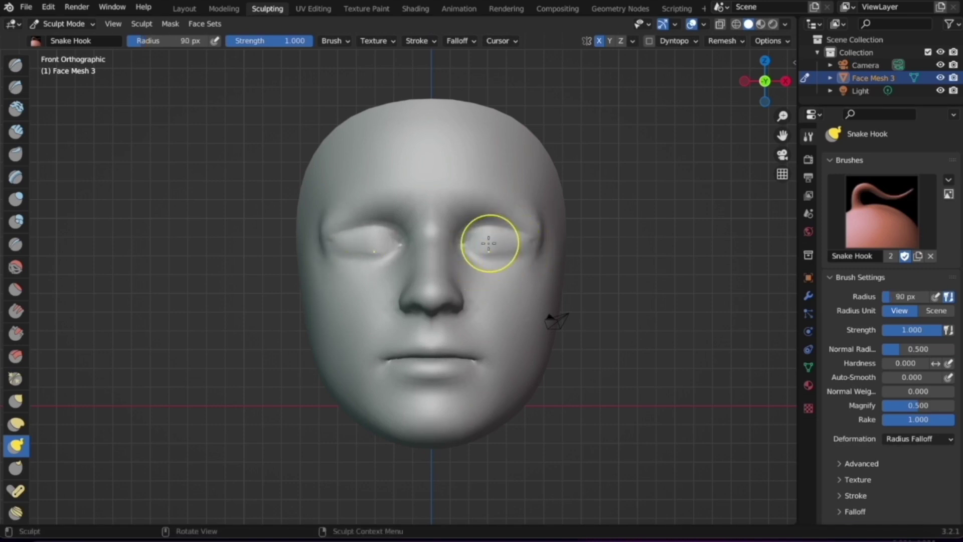
key("bracketleft")
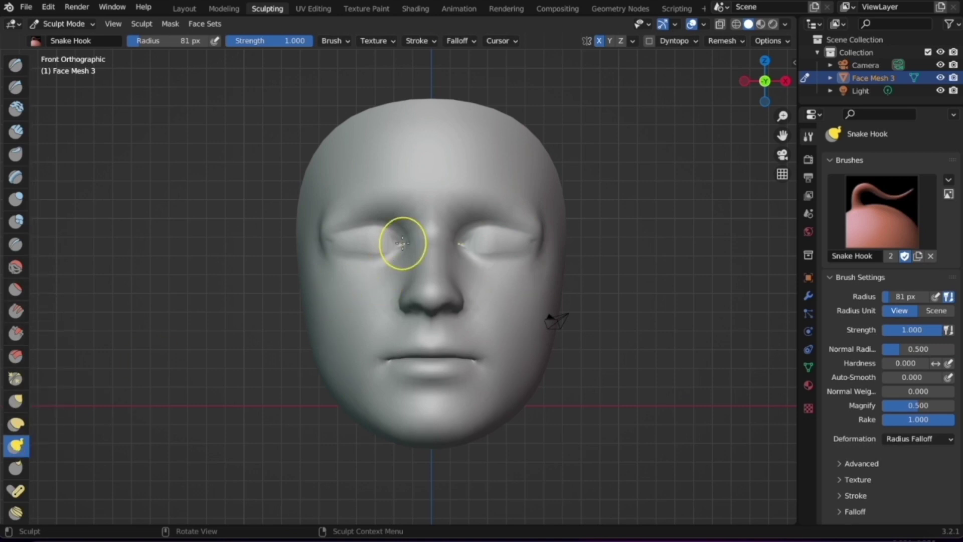
mouse_move(409, 243)
left_mouse_down()
mouse_move(387, 248)
mouse_move(403, 249)
mouse_move(344, 233)
mouse_move(366, 223)
mouse_move(383, 228)
mouse_move(328, 234)
mouse_move(362, 253)
left_mouse_up()
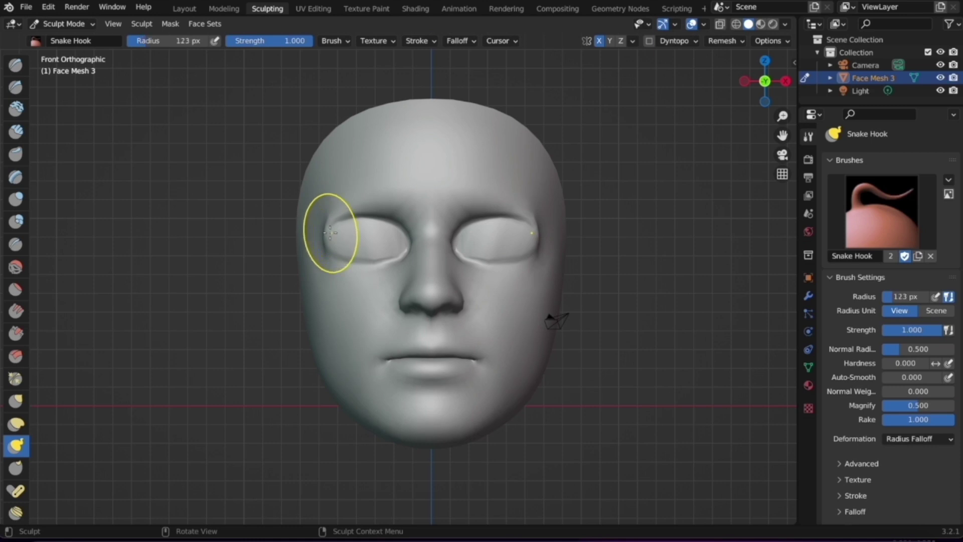
Enlarge the eyes toward the temples and reshape their upper and lower contours with Snake Hook strokes, using a 145 px radius
left_click_drag(311, 246, 305, 249)
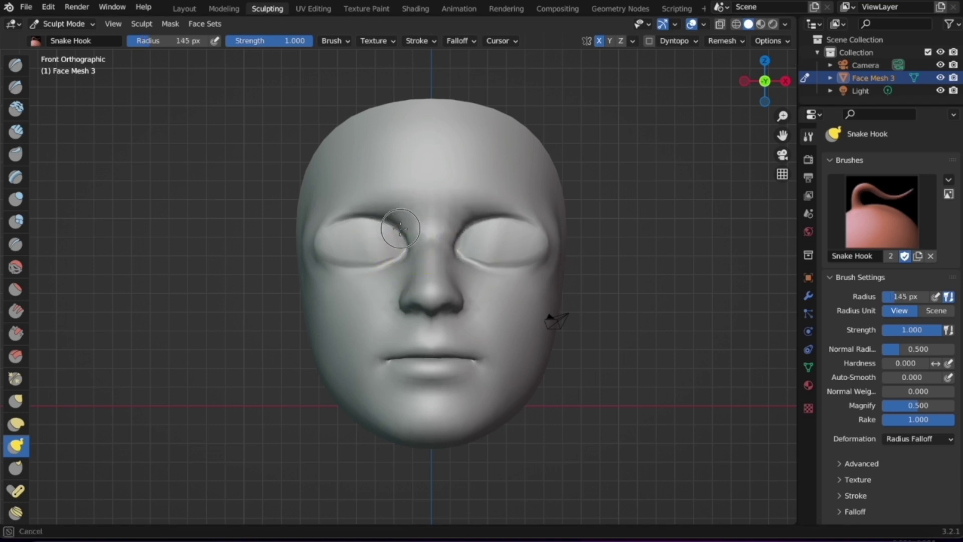
mouse_move(381, 274)
left_mouse_down()
mouse_move(331, 282)
mouse_move(313, 262)
mouse_move(322, 263)
mouse_move(318, 235)
mouse_move(365, 214)
left_mouse_up()
left_click_drag(362, 259, 361, 265)
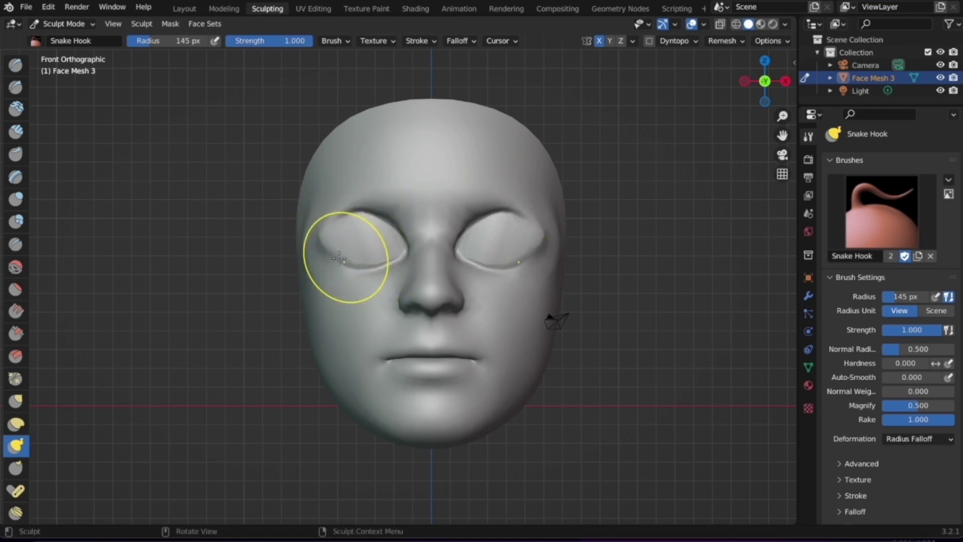
left_click_drag(318, 215, 321, 217)
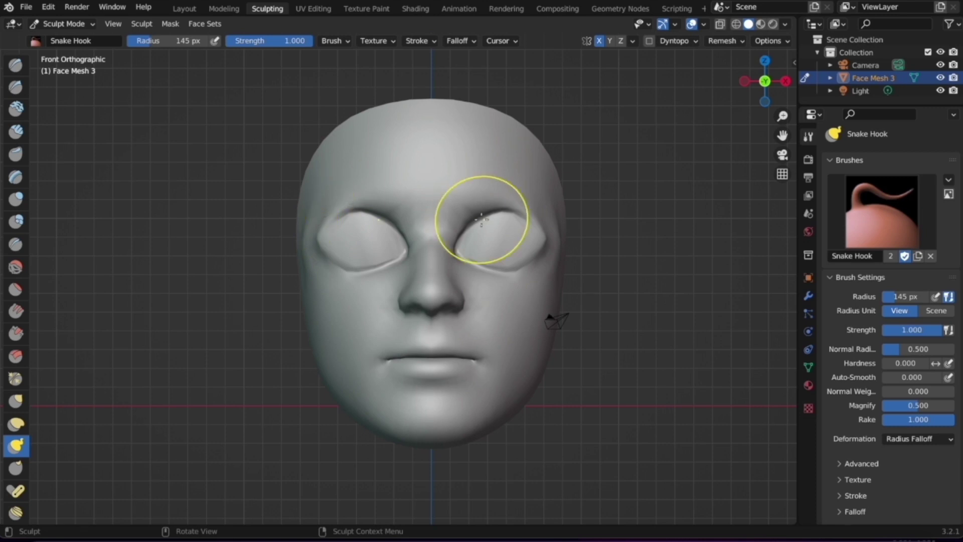
mouse_move(484, 222)
left_mouse_down()
mouse_move(528, 211)
mouse_move(493, 198)
mouse_move(539, 219)
mouse_move(548, 241)
mouse_move(512, 308)
mouse_move(517, 288)
mouse_move(508, 287)
mouse_move(527, 278)
mouse_move(523, 245)
left_mouse_up()
mouse_move(322, 233)
left_mouse_down()
mouse_move(322, 242)
mouse_move(341, 221)
mouse_move(371, 220)
left_mouse_up()
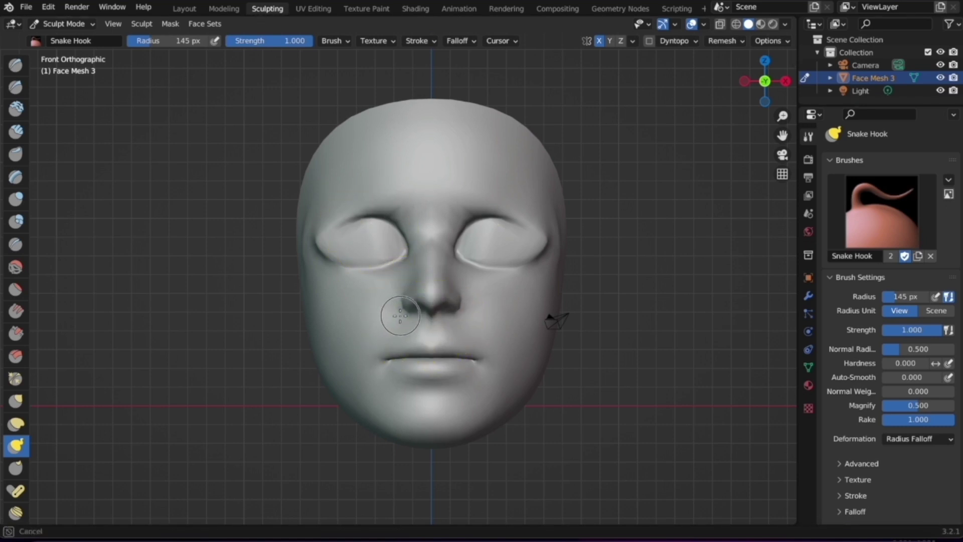
Raise the middle of the mouth line and pull the mouth corners outward using smaller Snake Hook radii, from 75 to 102 px
key("f")
left_click(426, 351)
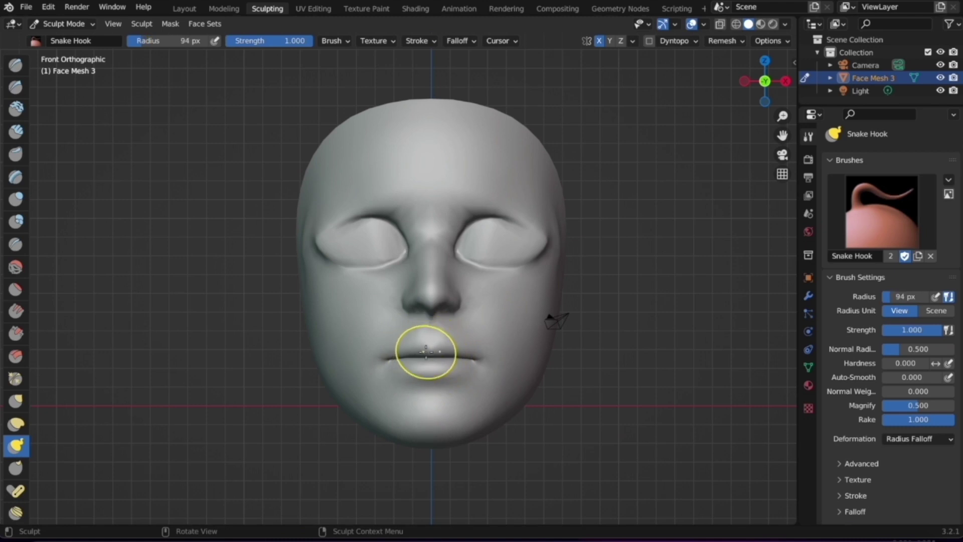
key("f")
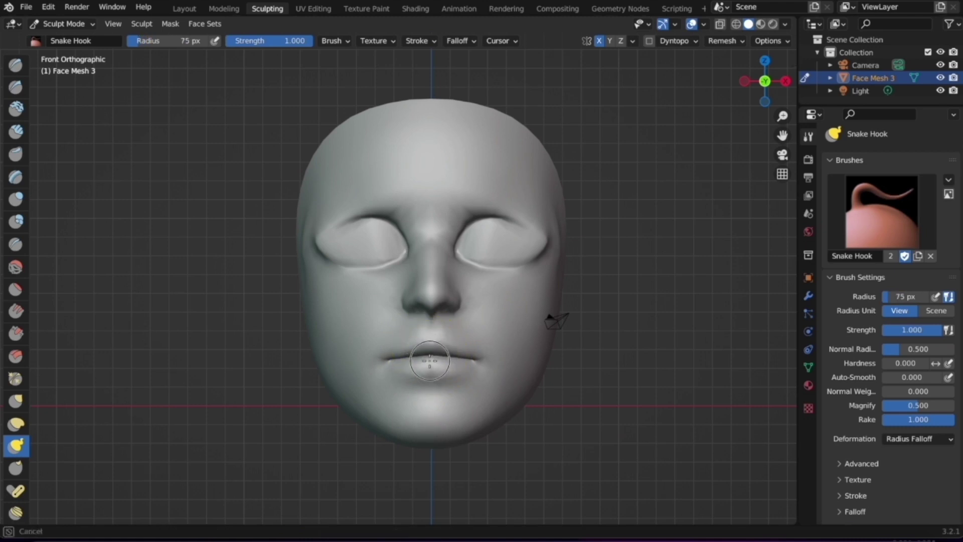
key("f")
left_click(425, 365)
mouse_move(424, 365)
left_mouse_down()
mouse_move(377, 365)
mouse_move(393, 342)
left_mouse_up()
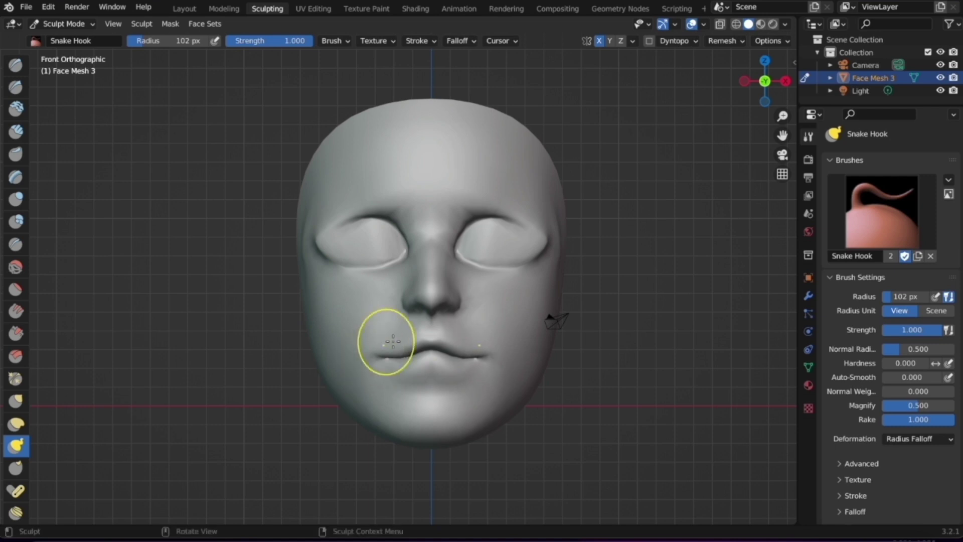
Pull the lower lip down into a fuller shape at 115 px radius, and refine the upper lip and nose base at 92 px
key("f")
left_click(435, 380)
left_click_drag(425, 380, 445, 384)
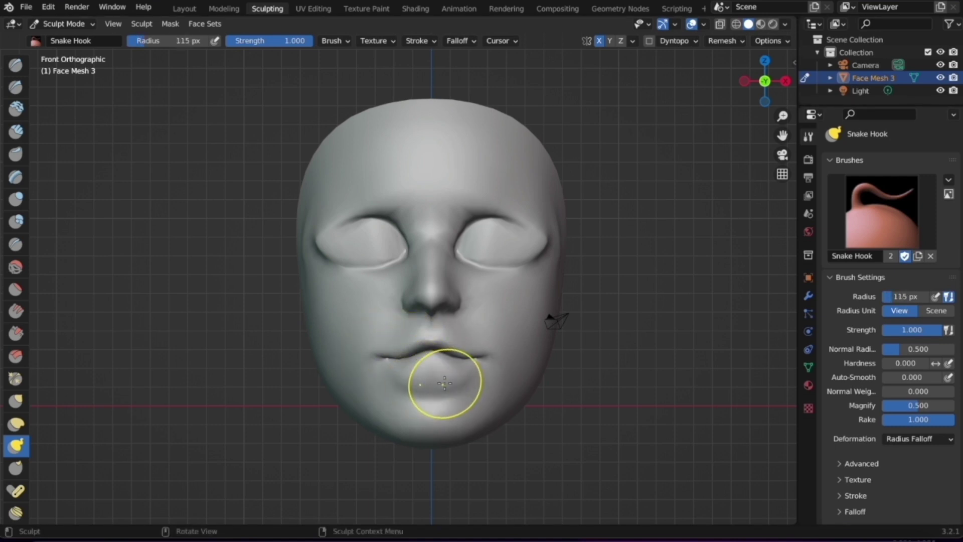
mouse_move(431, 342)
left_mouse_down()
mouse_move(398, 358)
mouse_move(416, 359)
mouse_move(470, 325)
left_mouse_up()
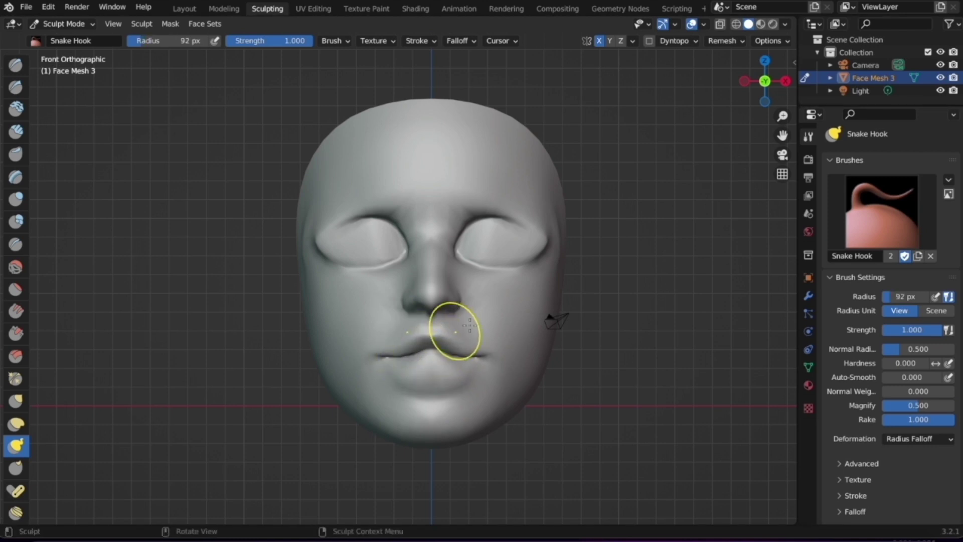
left_click_drag(417, 300, 422, 300)
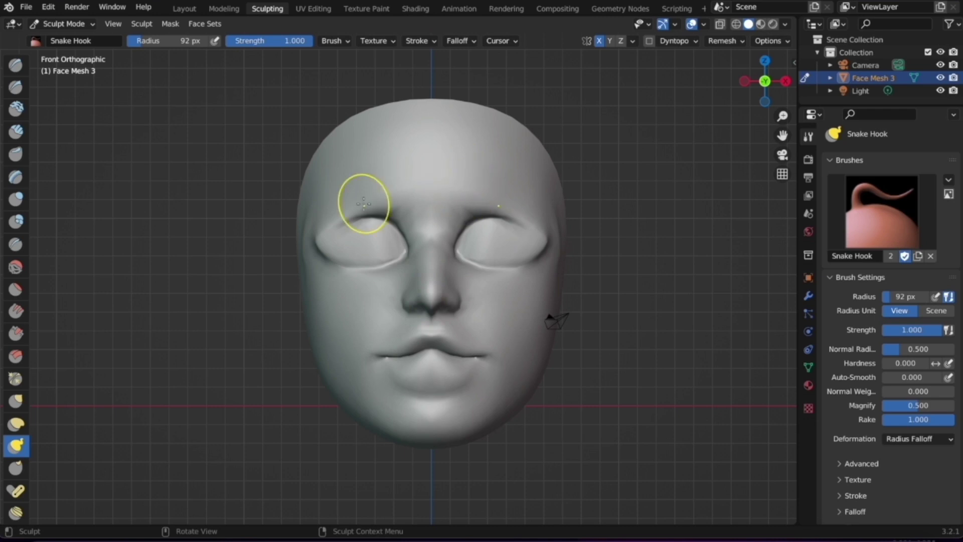
Export the sculpted face mesh as an FBX file named Doll-1.fbx in the home folder
left_click(26, 6)
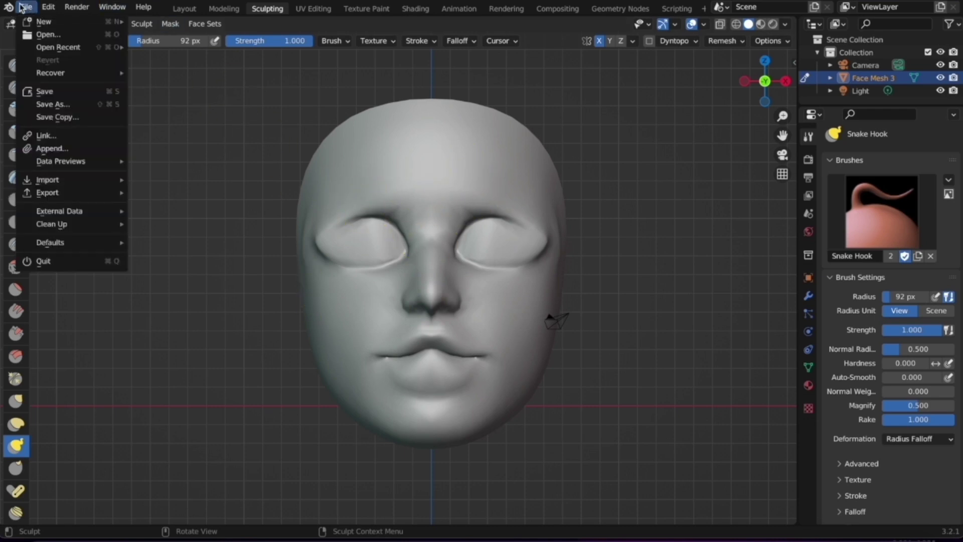
mouse_move(66, 194)
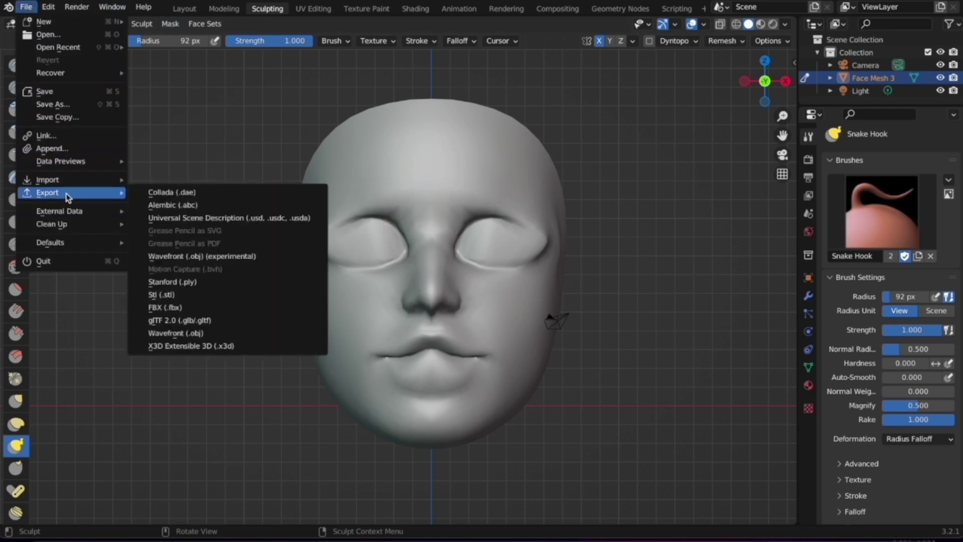
left_click(184, 307)
left_click(328, 446)
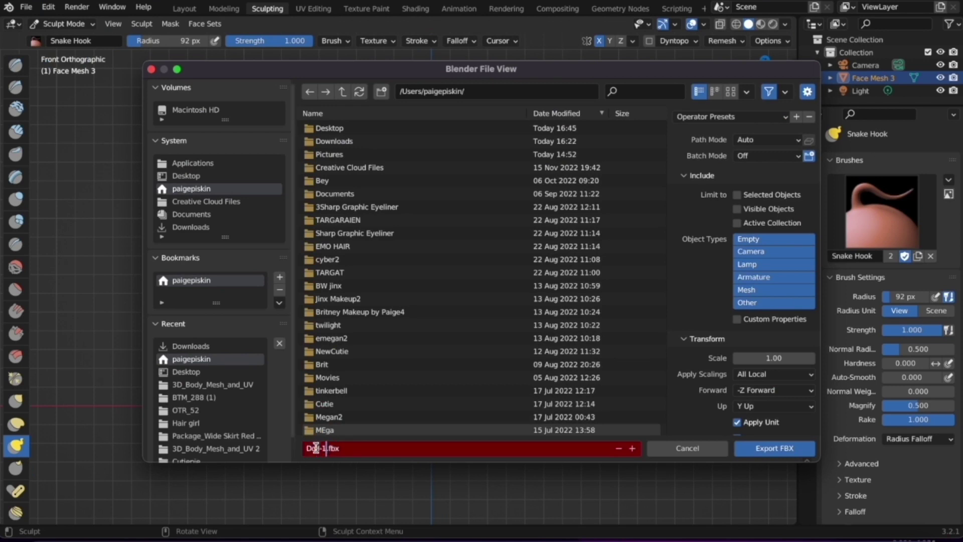
type("Doll-1")
left_click(776, 448)
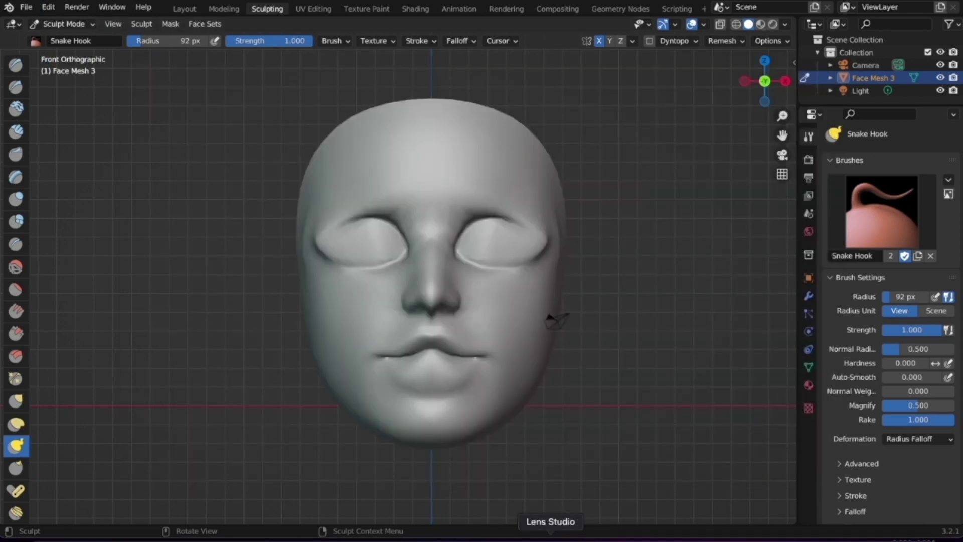
In Lens Studio, select Face Mesh [EDIT BLENDSHAPES] under Face Mesh Example and open its Face Mesh - Blendshapes Example mesh resource
left_click(482, 538)
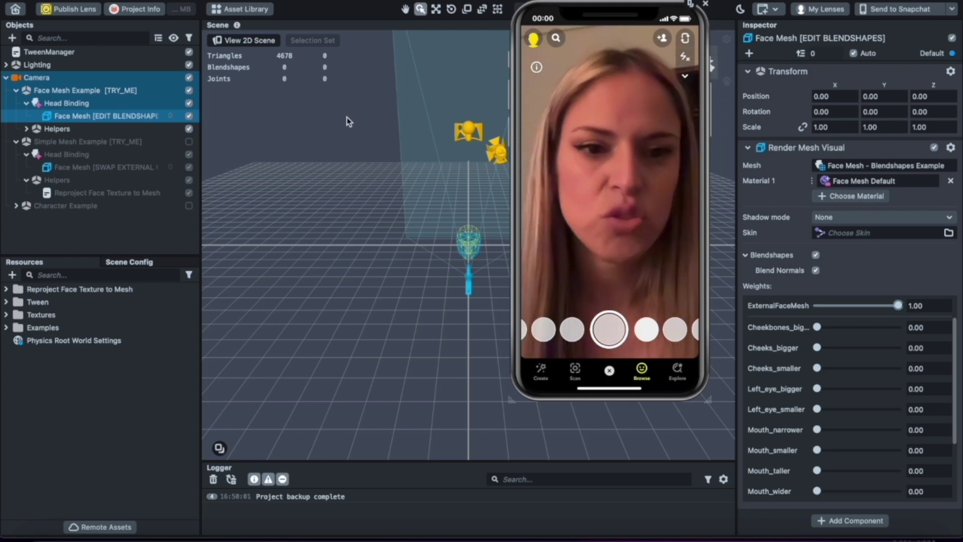
left_click(70, 78)
left_click(69, 92)
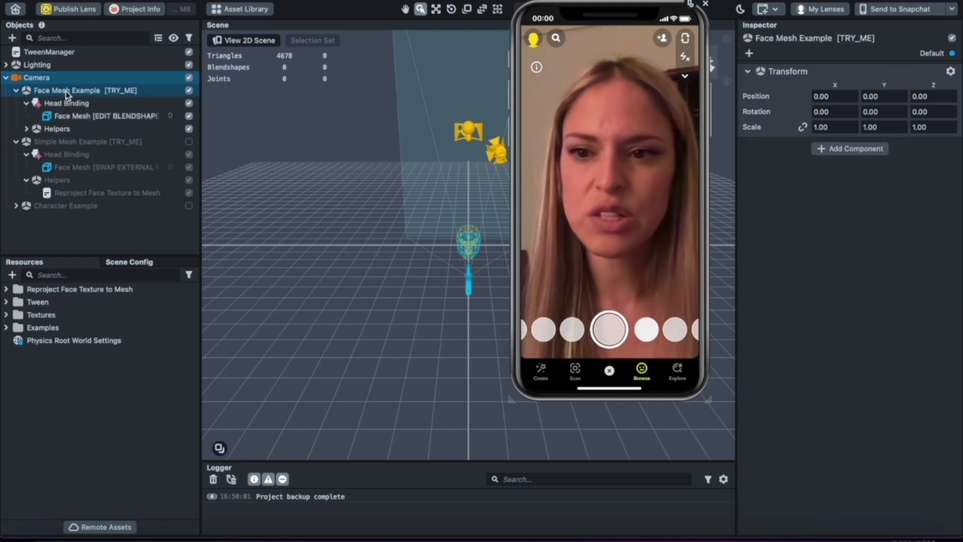
left_click(65, 104)
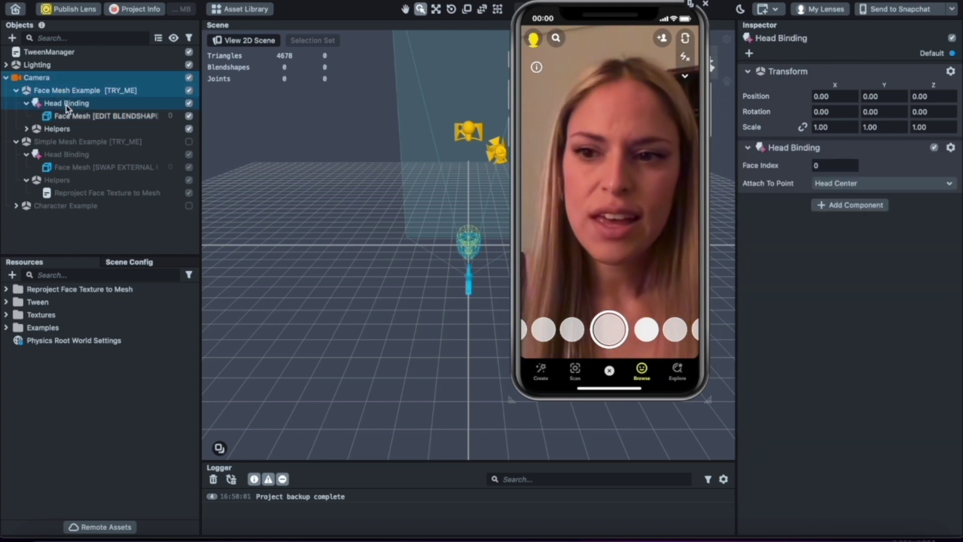
double_click(31, 103)
left_click(103, 118)
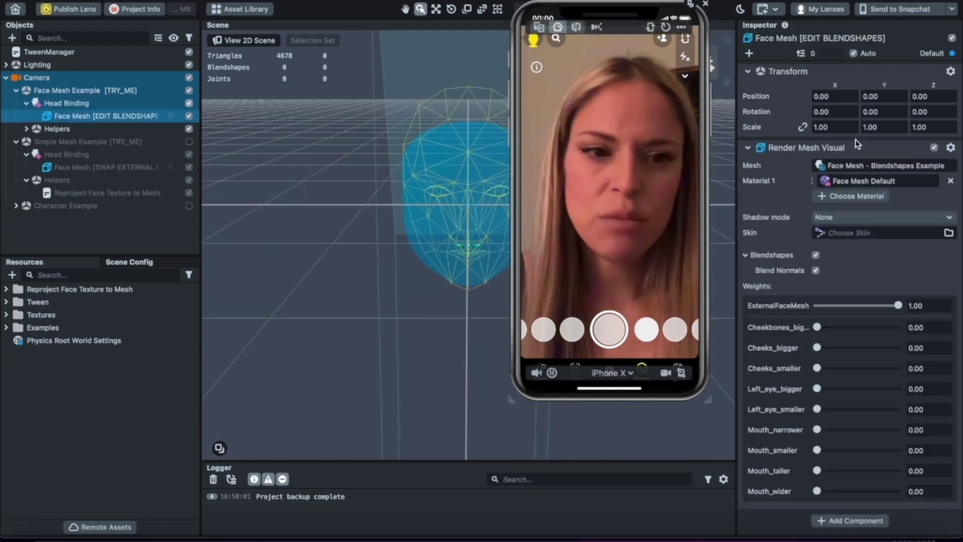
right_click(851, 166)
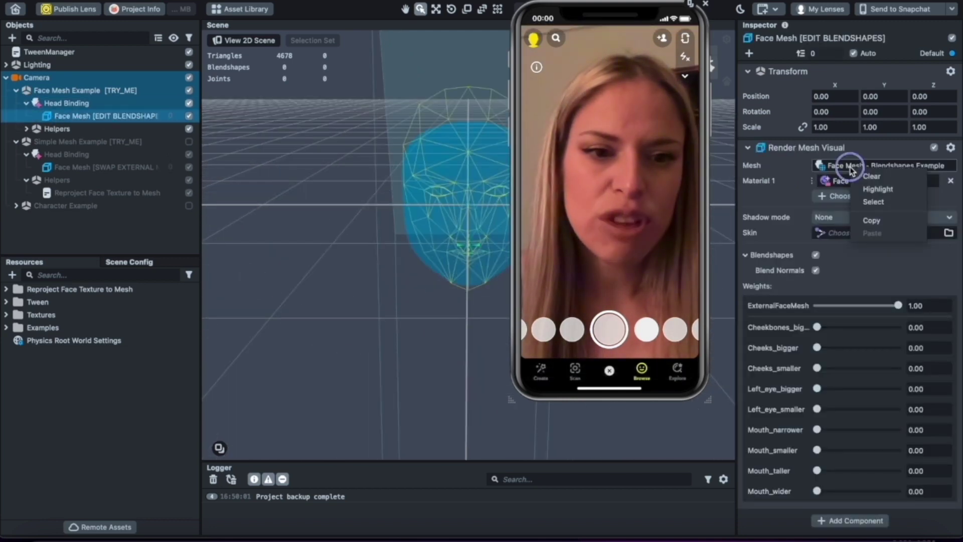
left_click(874, 202)
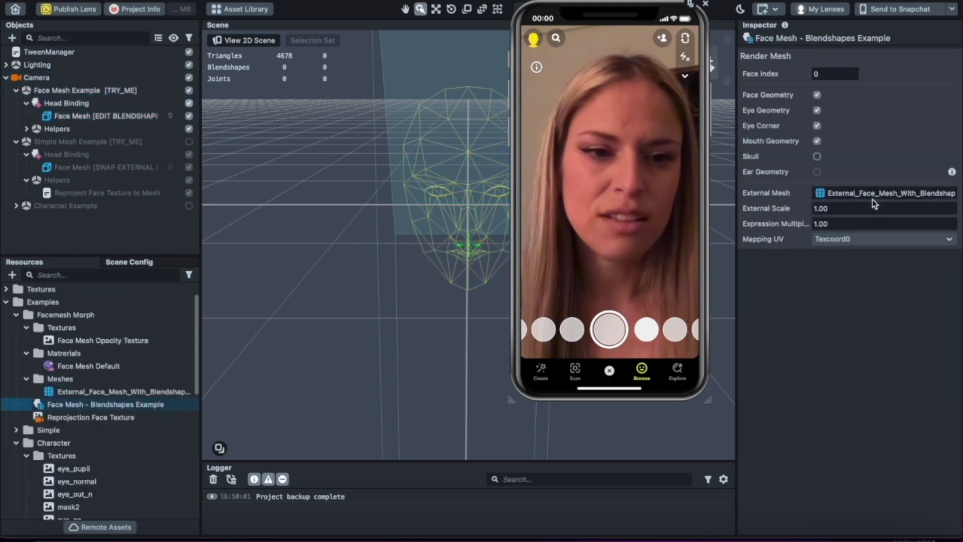
Return to the Face Mesh [EDIT BLENDSHAPES] object and reopen the mesh resource assigned to it
left_click(145, 105)
left_click(140, 116)
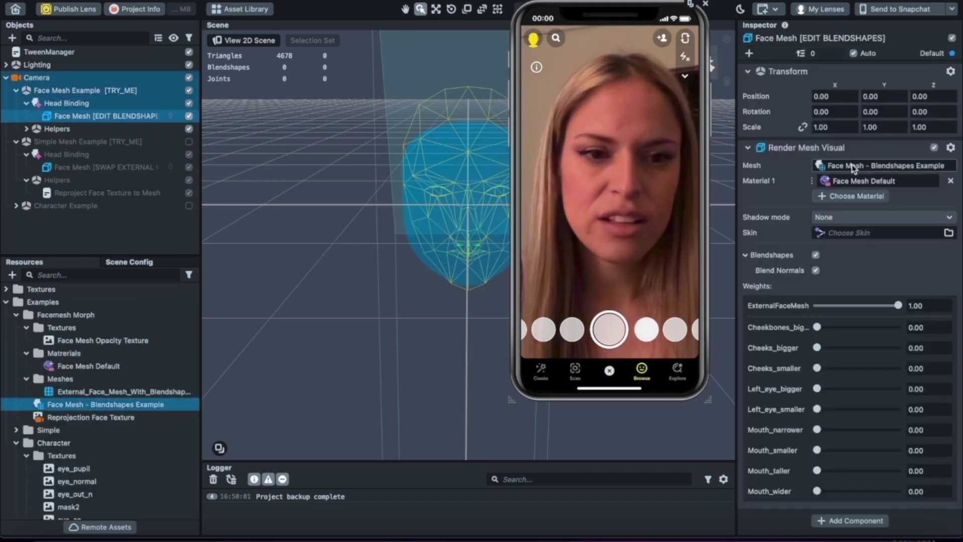
right_click(827, 167)
left_click(833, 193)
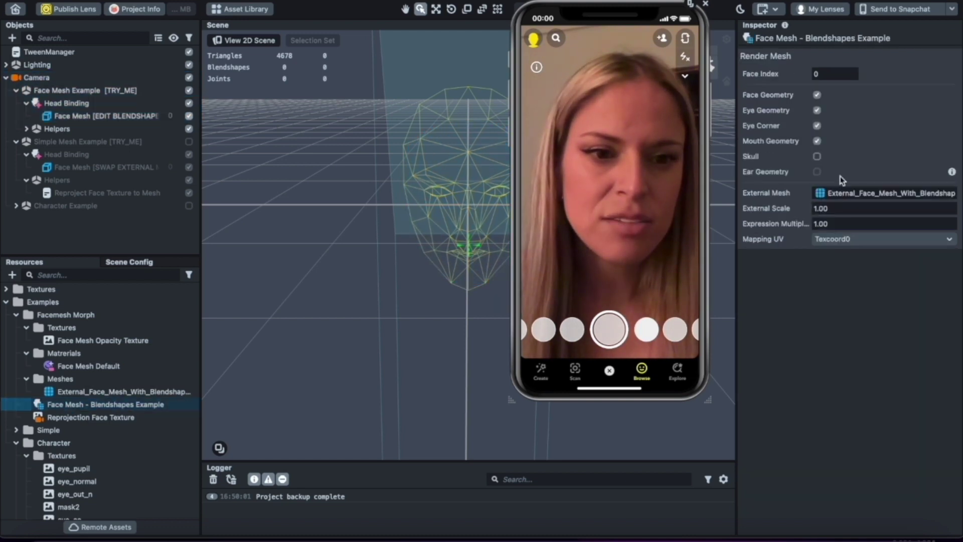
Import Doll-1.fbx from files through the External Mesh choice, keeping the default FBX import options
left_click(820, 193)
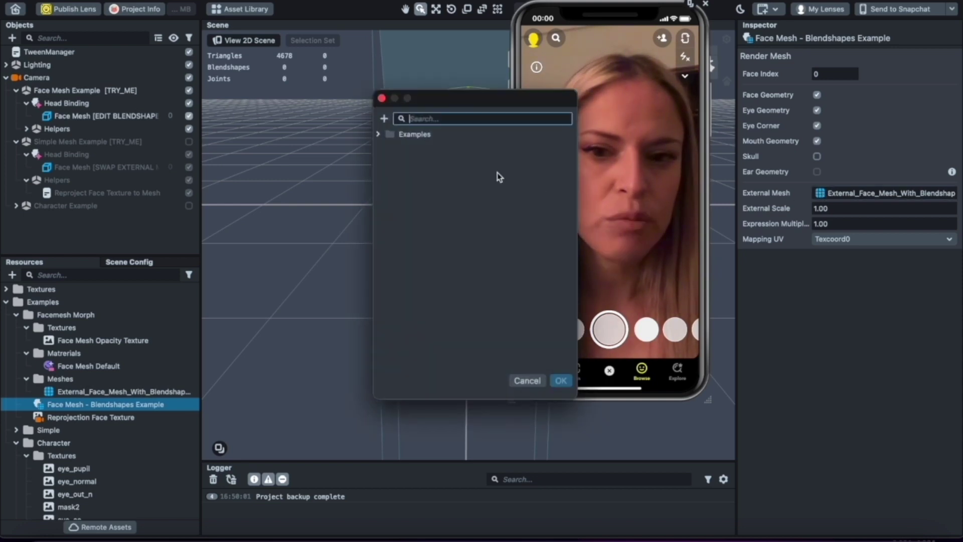
left_click(385, 119)
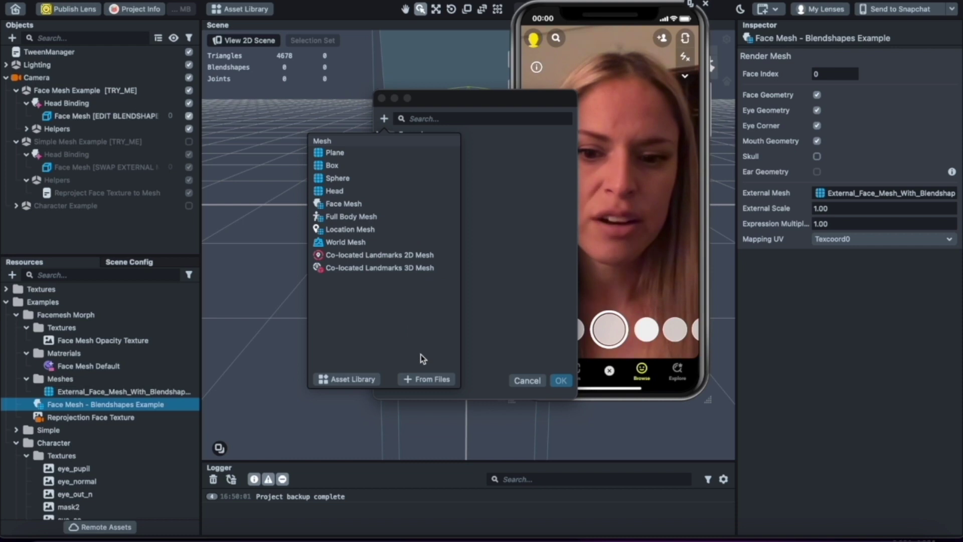
left_click(431, 379)
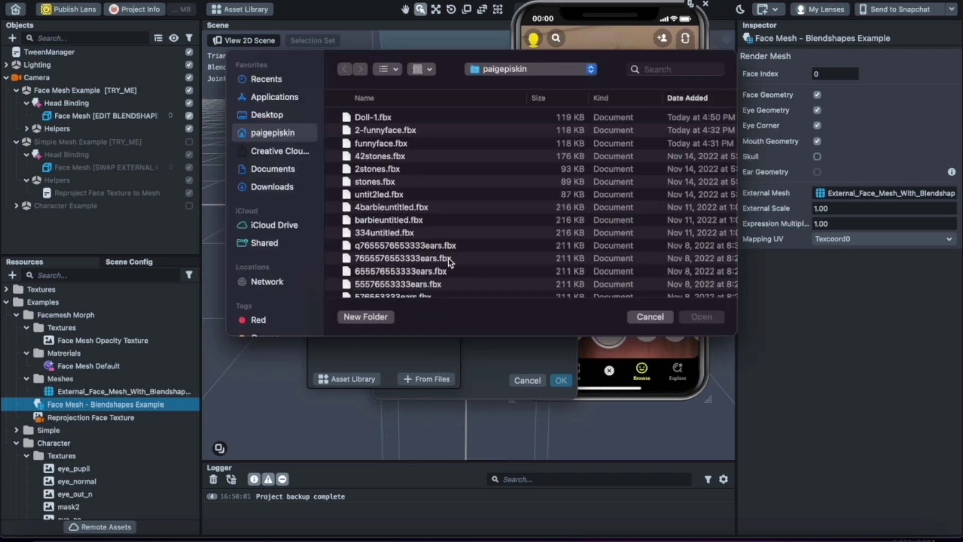
double_click(384, 118)
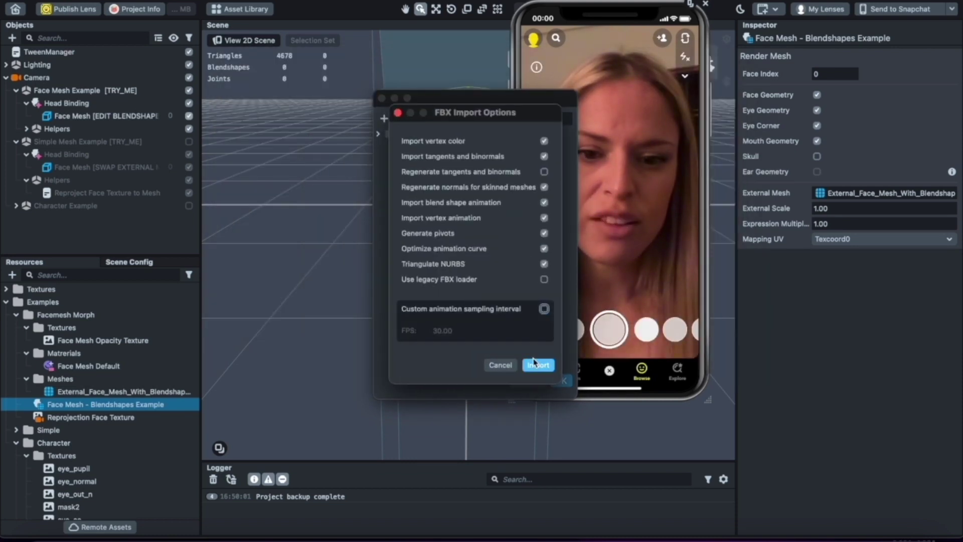
left_click(537, 370)
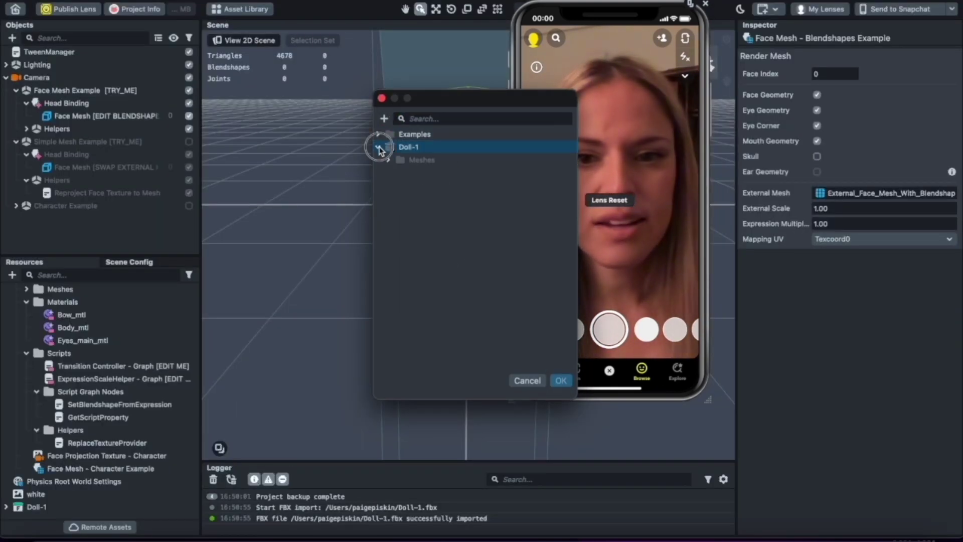
Assign Face Mesh 3 from the imported Doll-1 meshes as the External Mesh
left_click(378, 148)
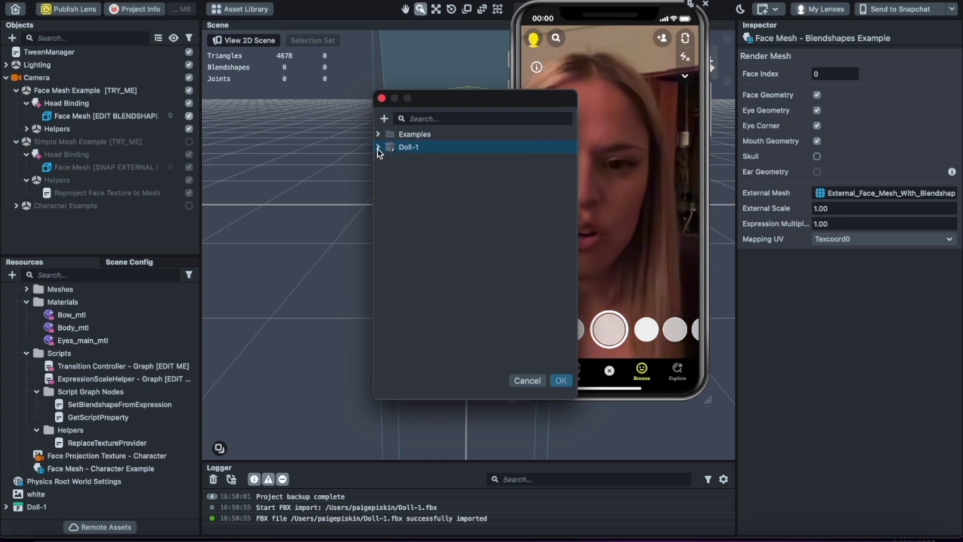
left_click(379, 147)
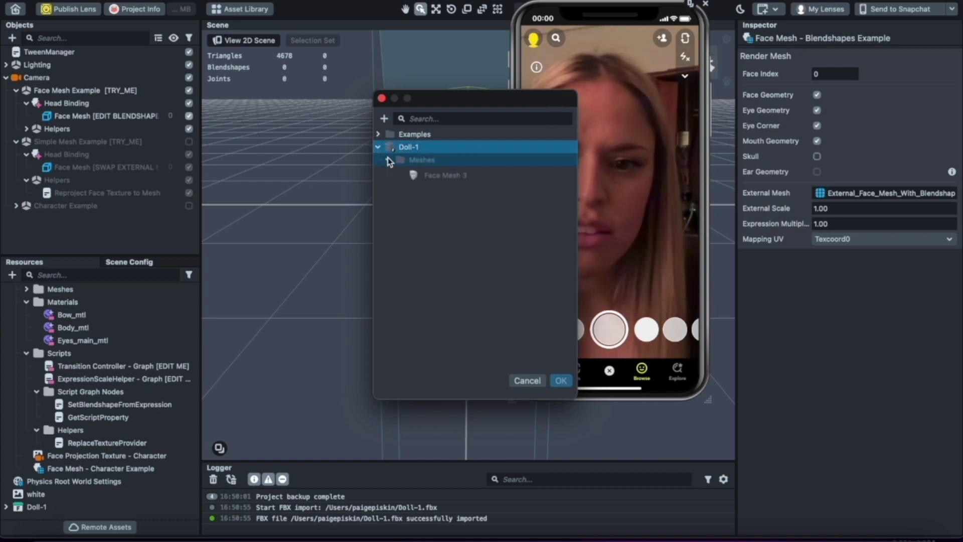
left_click(433, 177)
left_click(564, 385)
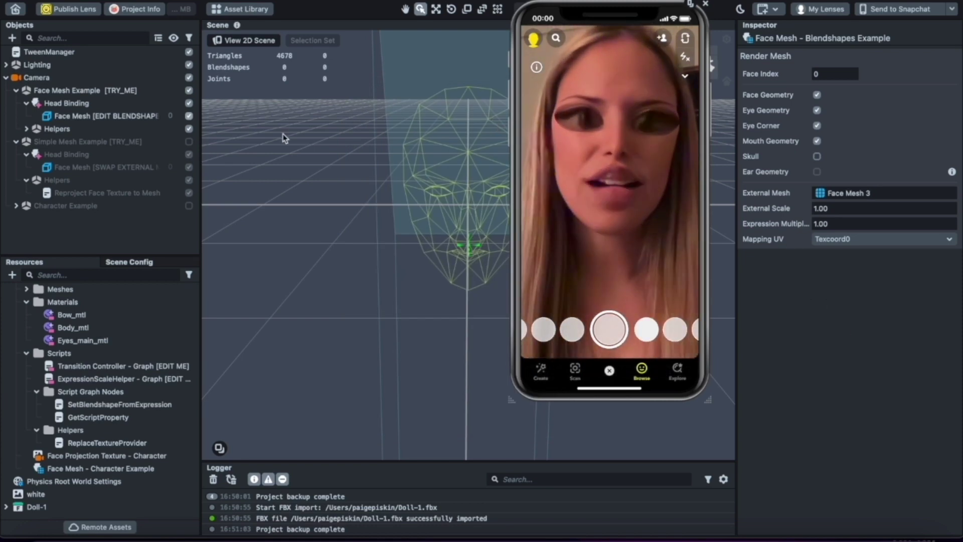
Reduce the ExternalFaceMesh blendshape weight of Face Mesh [EDIT BLENDSHAPES] to 0.48
left_click(105, 117)
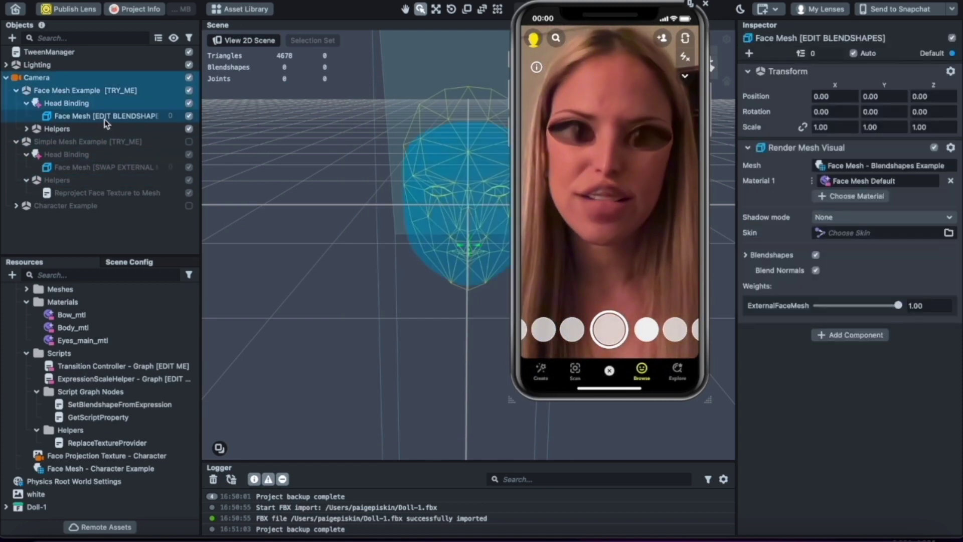
left_click_drag(898, 305, 855, 304)
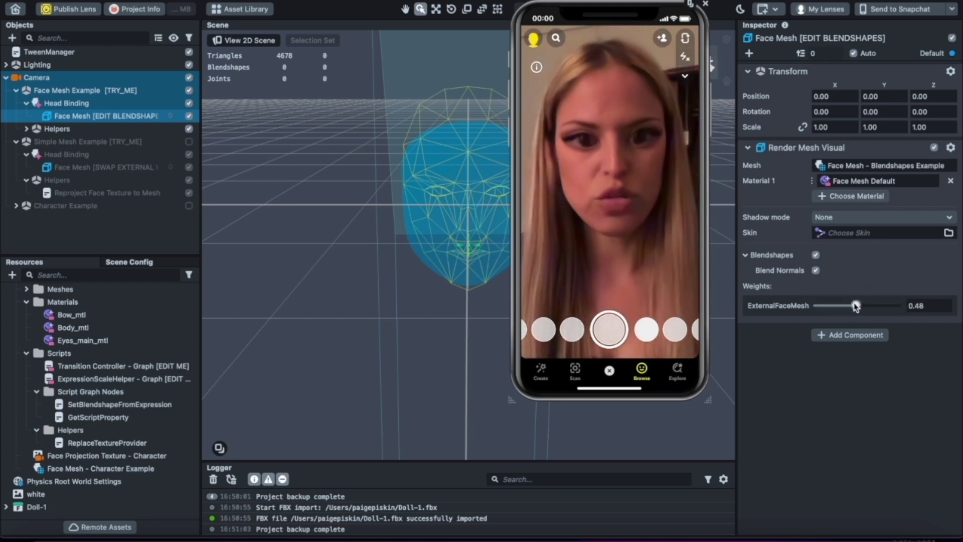
mouse_move(515, 262)
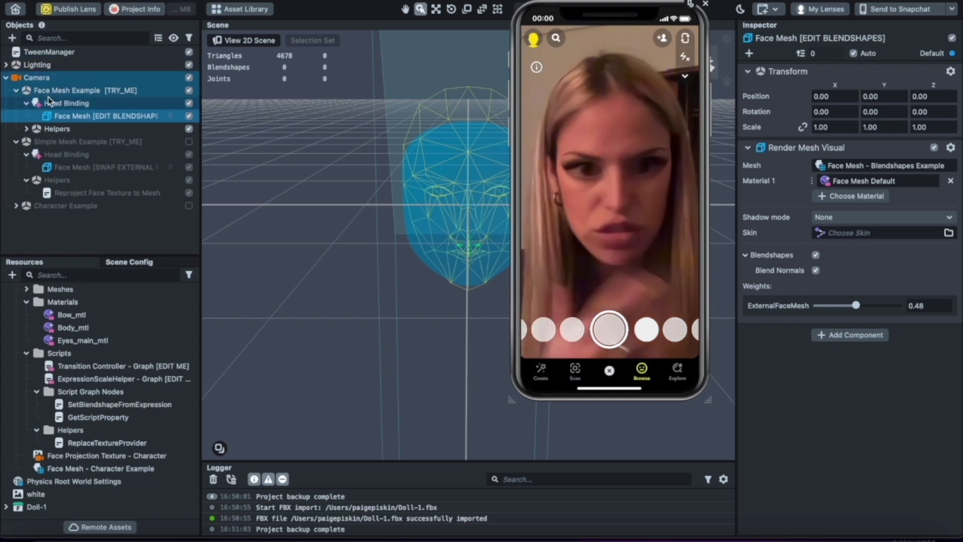
Add a Face Stretch effect to the scene
left_click(6, 77)
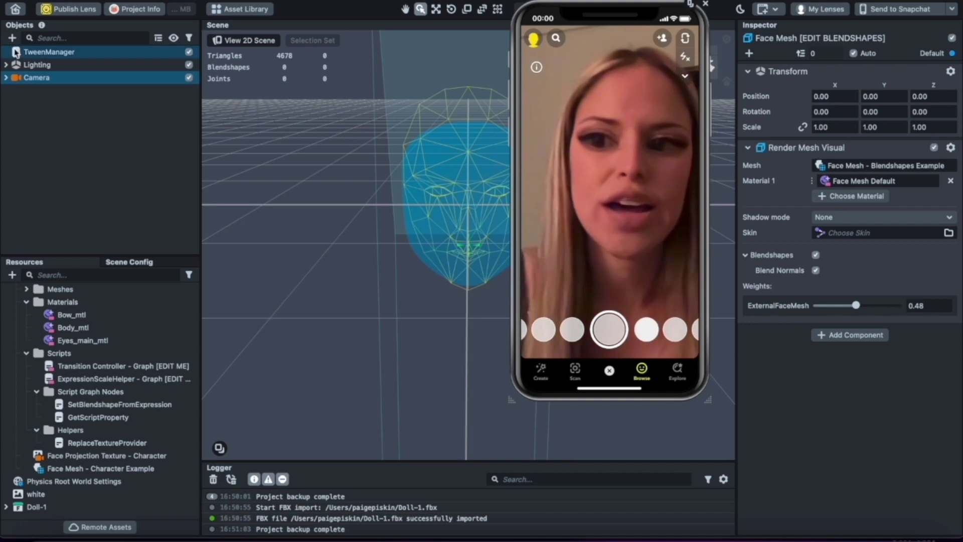
left_click(6, 77)
left_click(12, 38)
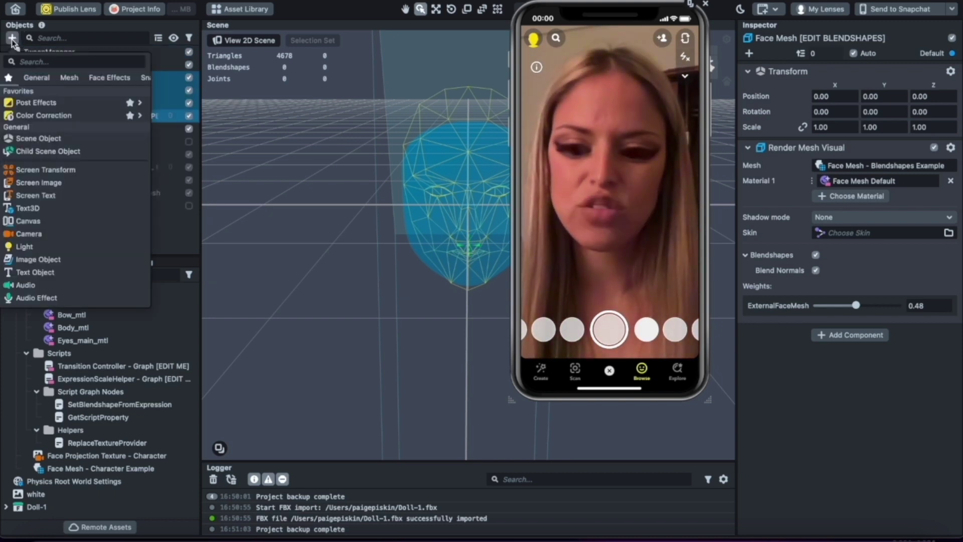
type("stretch")
key("Escape")
left_click(11, 38)
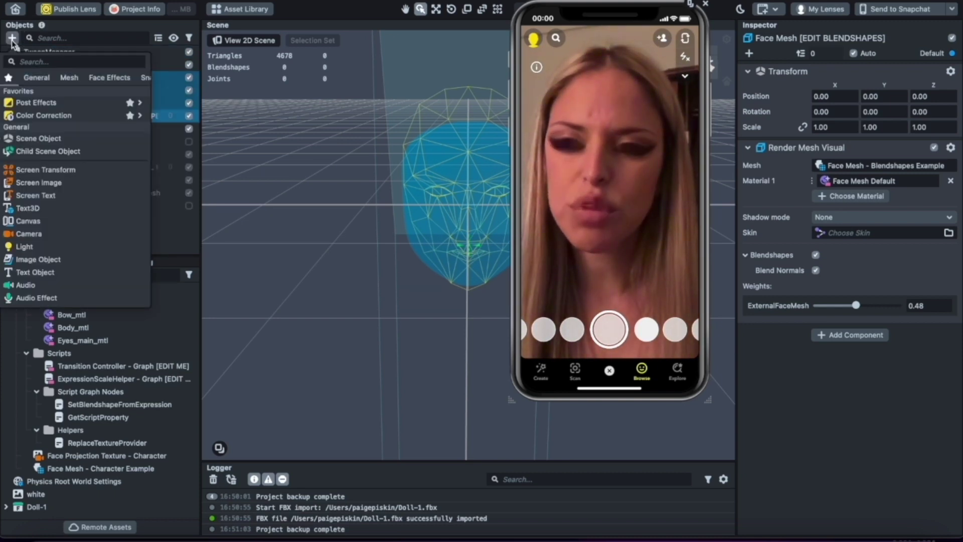
left_click(92, 80)
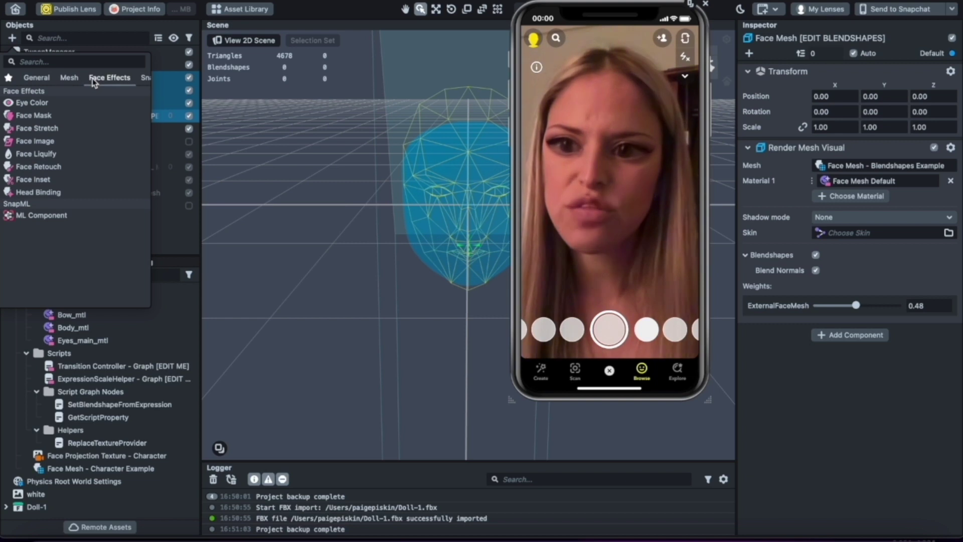
left_click(34, 129)
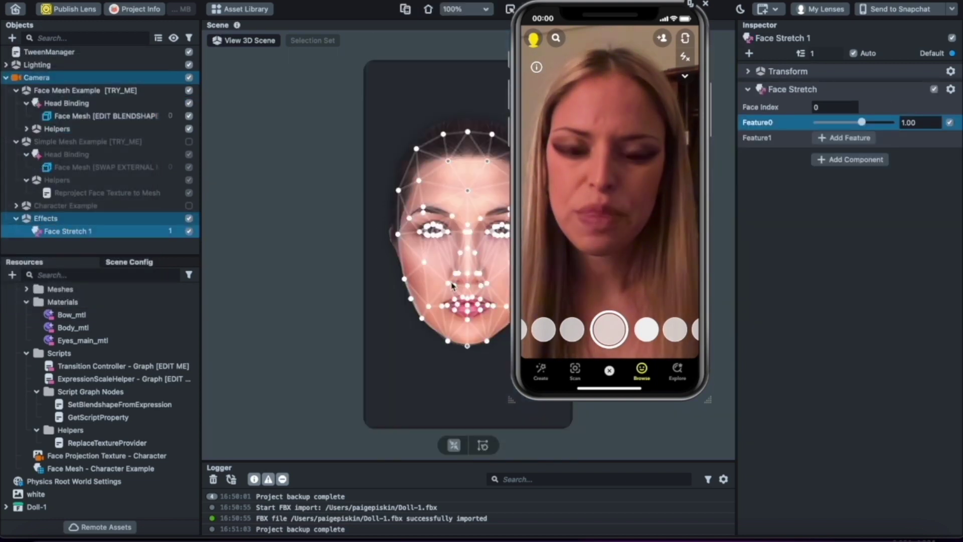
Shorten the chin and narrow the jaw by moving the Face Stretch points upward and inward, then fine-tune the points beside the eyes
left_click_drag(566, 106, 622, 116)
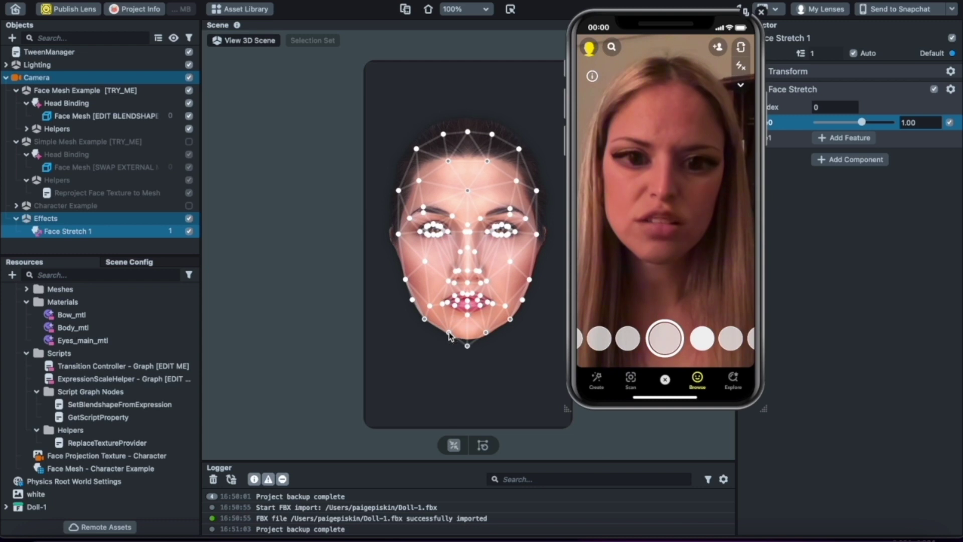
left_click_drag(467, 347, 431, 323)
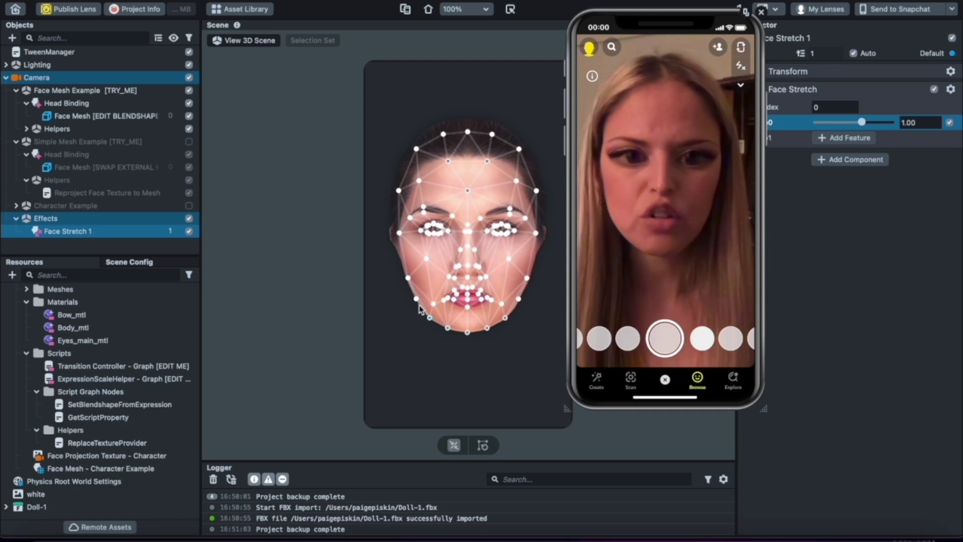
left_click_drag(403, 234, 404, 235)
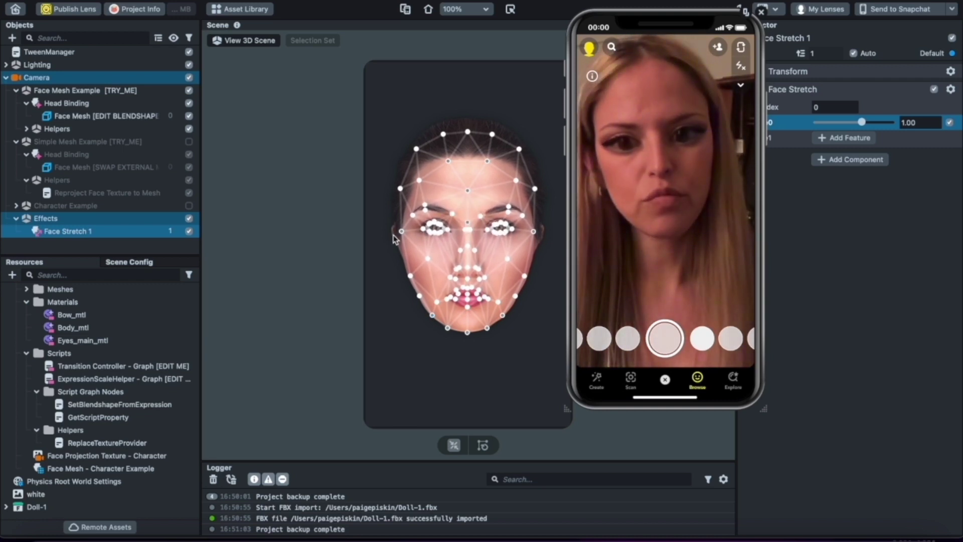
left_click_drag(401, 232, 399, 236)
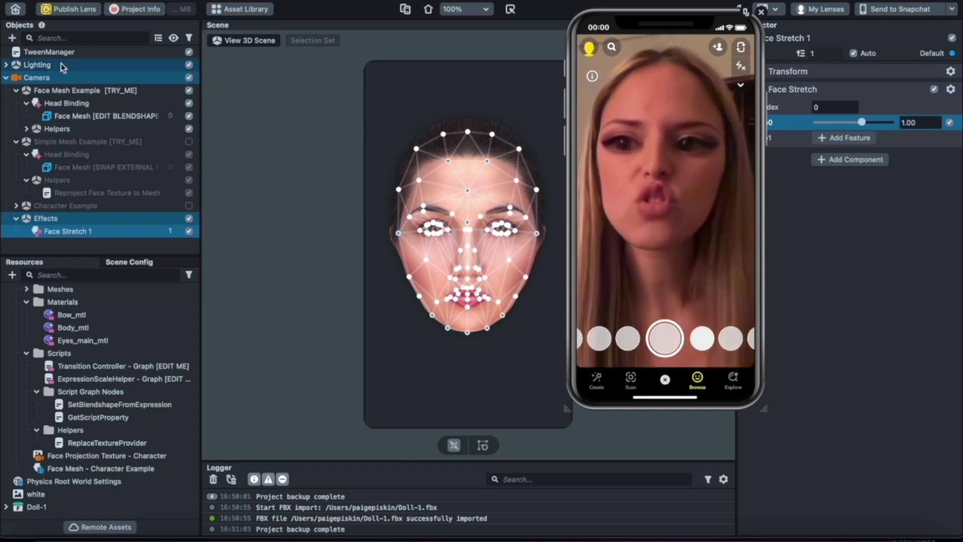
Add a Face Liquify effect for the eyes and expand it to show its two child objects
left_click(12, 38)
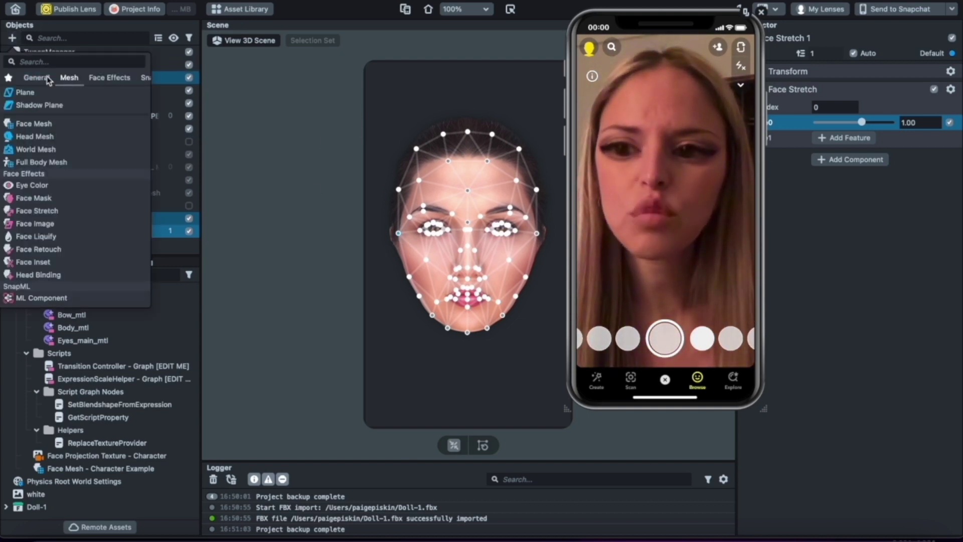
left_click(45, 236)
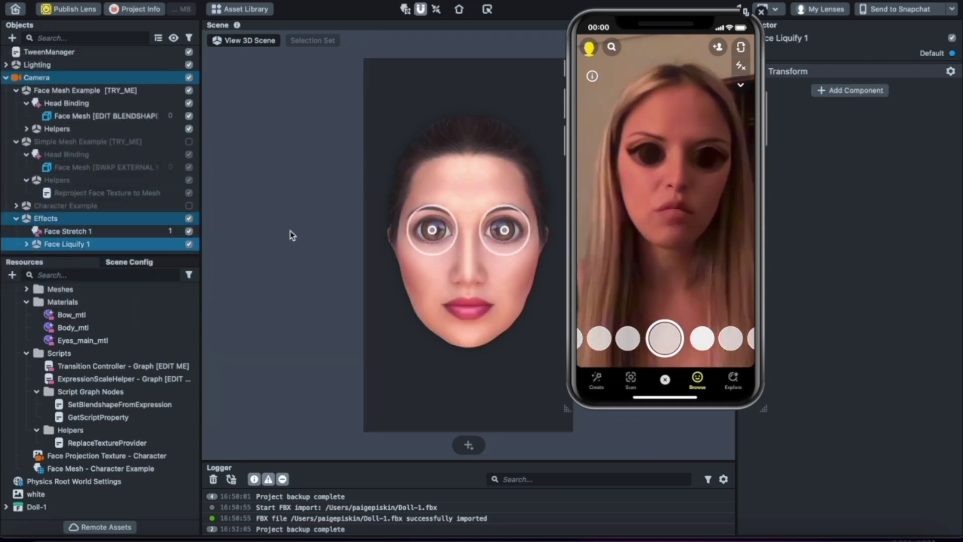
left_click(26, 244)
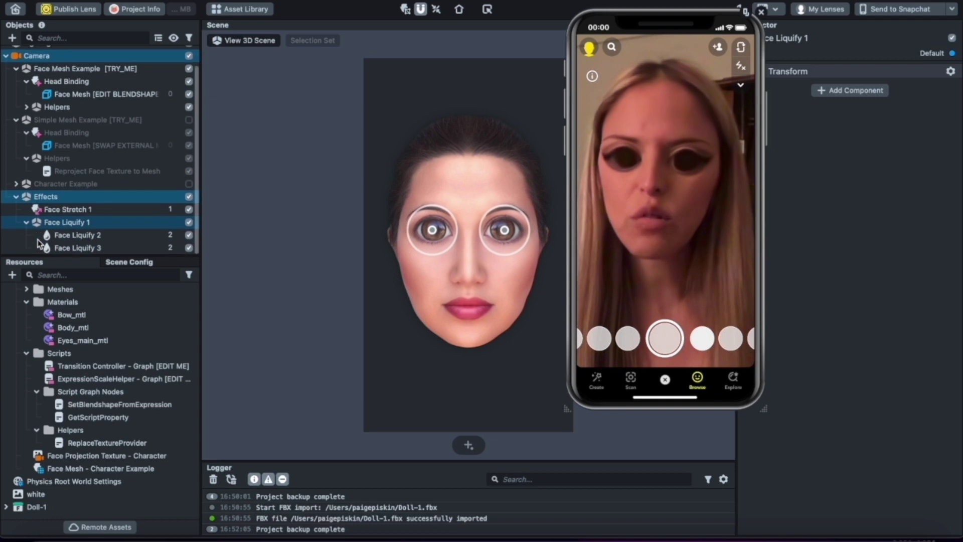
Try enlarging the Liquify radius of Face Liquify 2 to 3.30
left_click(431, 210)
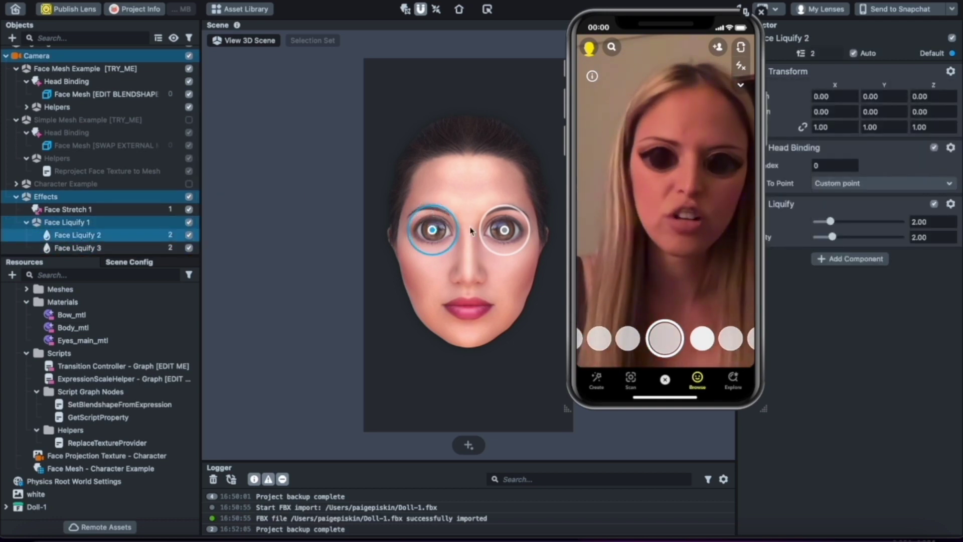
left_click_drag(691, 18, 644, 15)
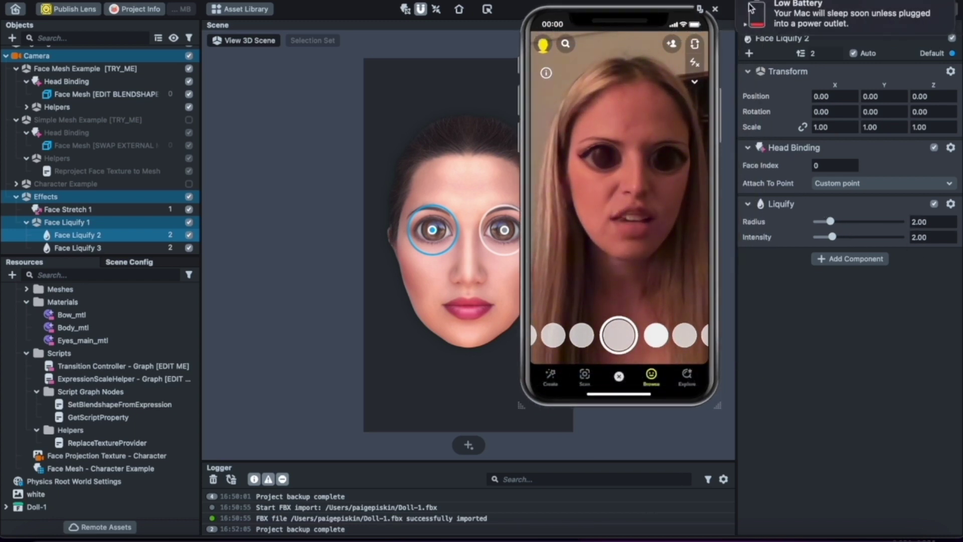
left_click(751, 7)
mouse_move(831, 222)
left_mouse_down()
mouse_move(852, 222)
mouse_move(837, 224)
left_mouse_up()
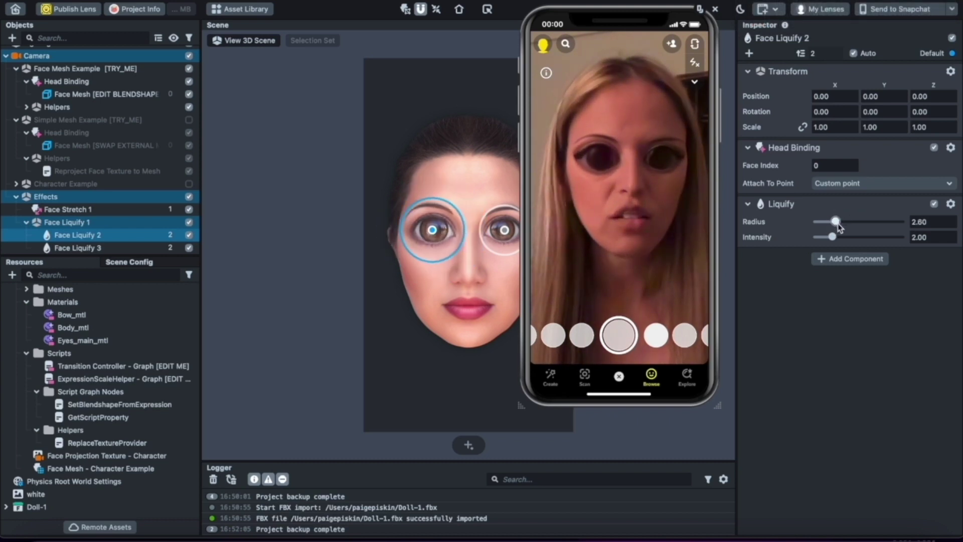
mouse_move(837, 224)
left_mouse_down()
mouse_move(821, 238)
mouse_move(830, 240)
left_mouse_up()
left_click(933, 232)
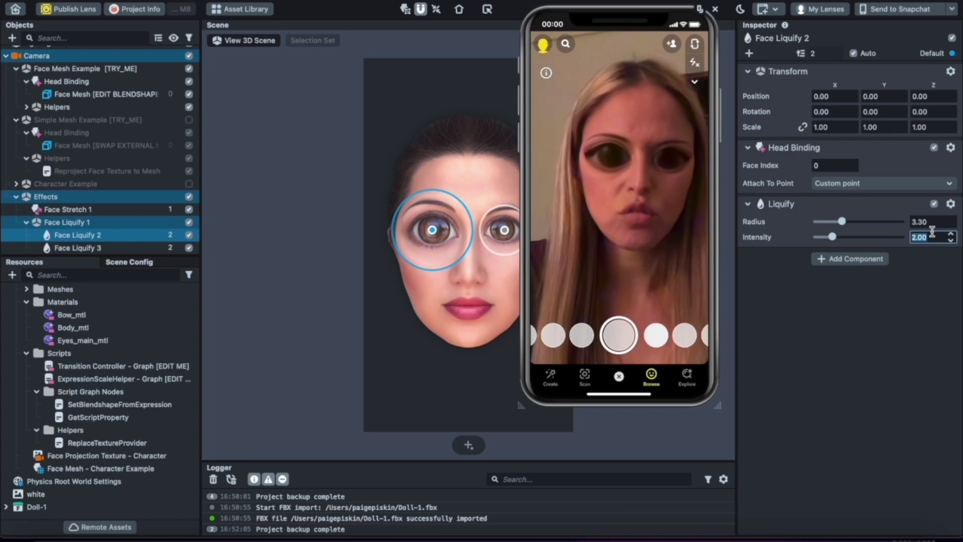
Try a Liquify radius of 3 on Face Liquify 3 and the same radius on Face Liquify 2
left_click(91, 247)
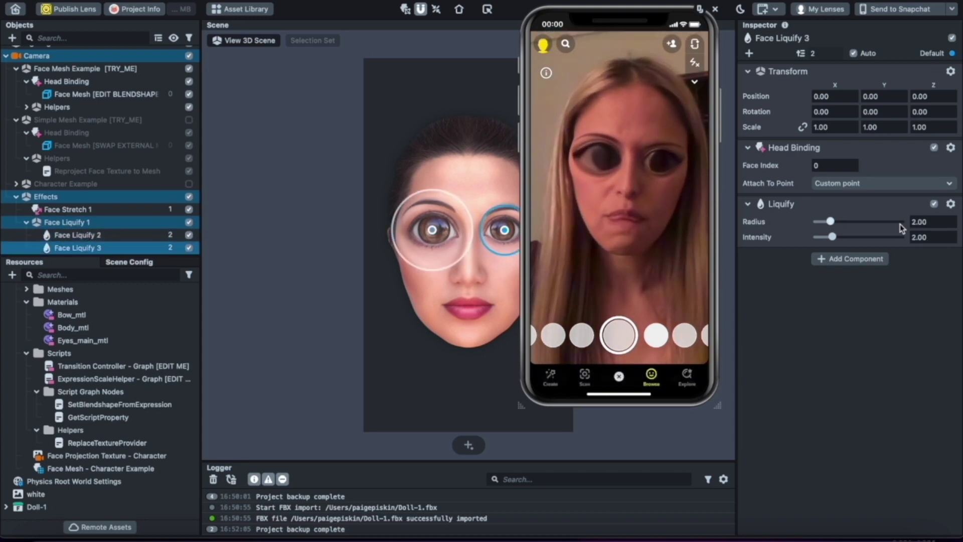
left_click(930, 221)
type("3")
key("Return")
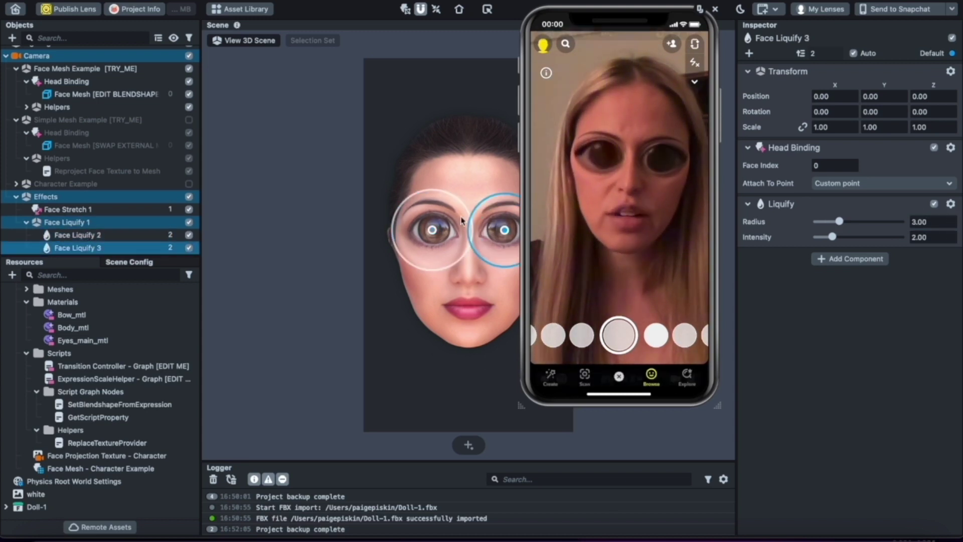
left_click(77, 235)
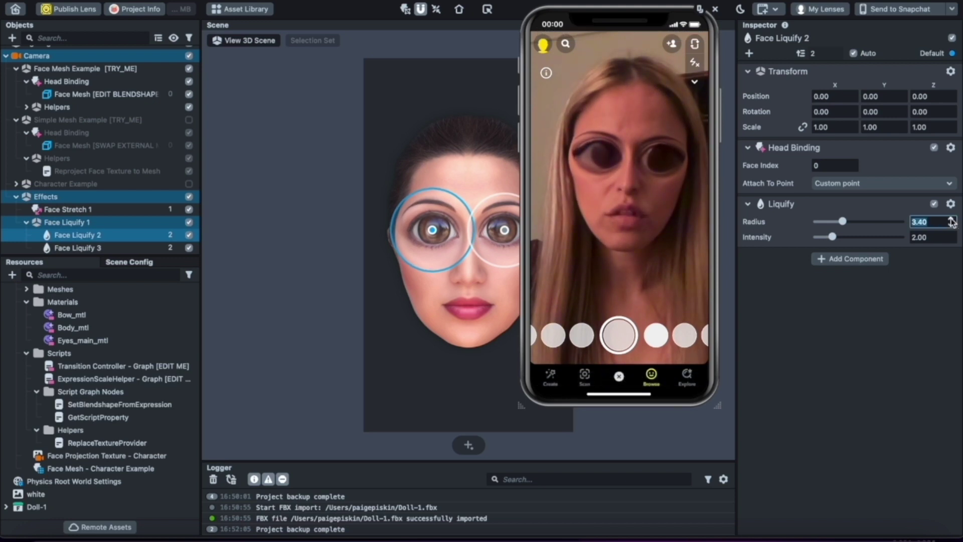
type("3")
key("Return")
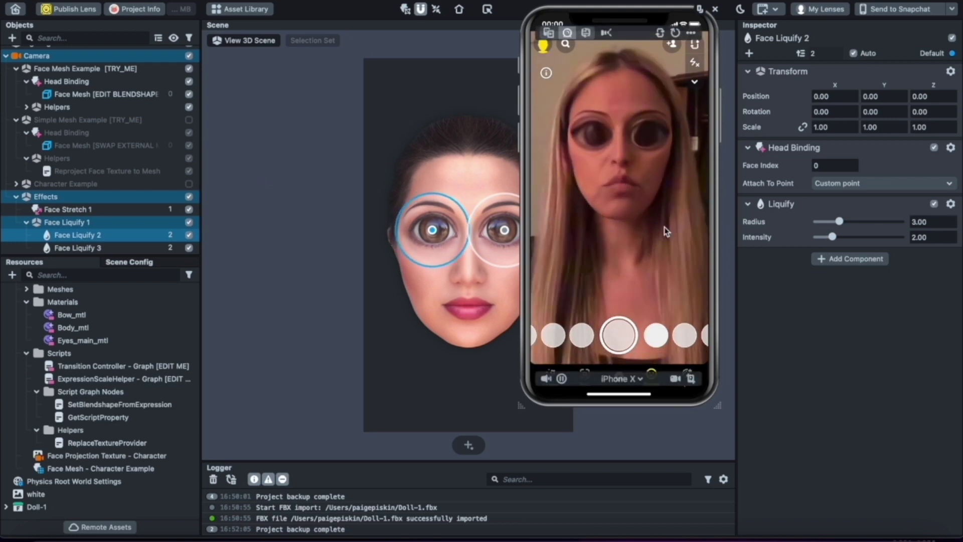
Return the Liquify radius of both Face Liquify 2 and Face Liquify 3 to 2
left_click(937, 222)
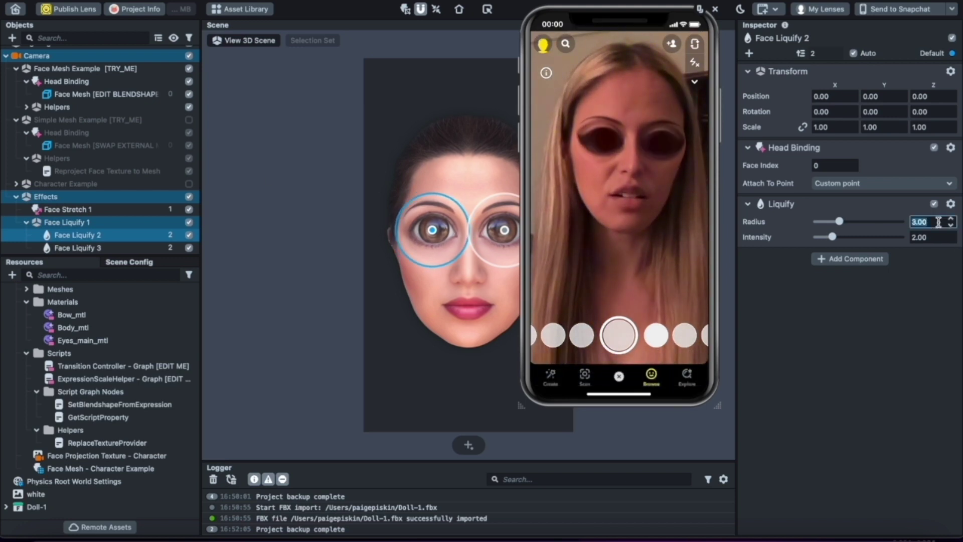
type("1")
key("Return")
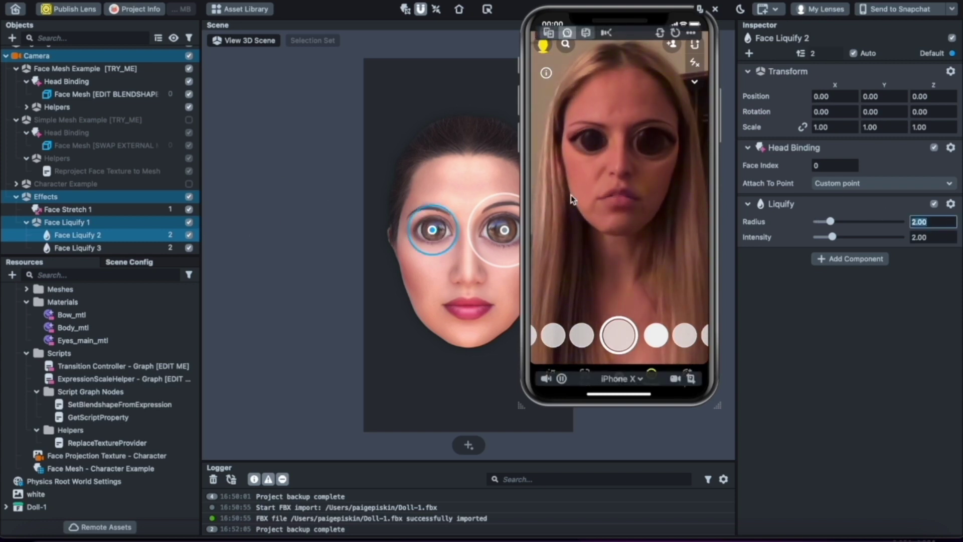
left_click(90, 248)
left_click(933, 222)
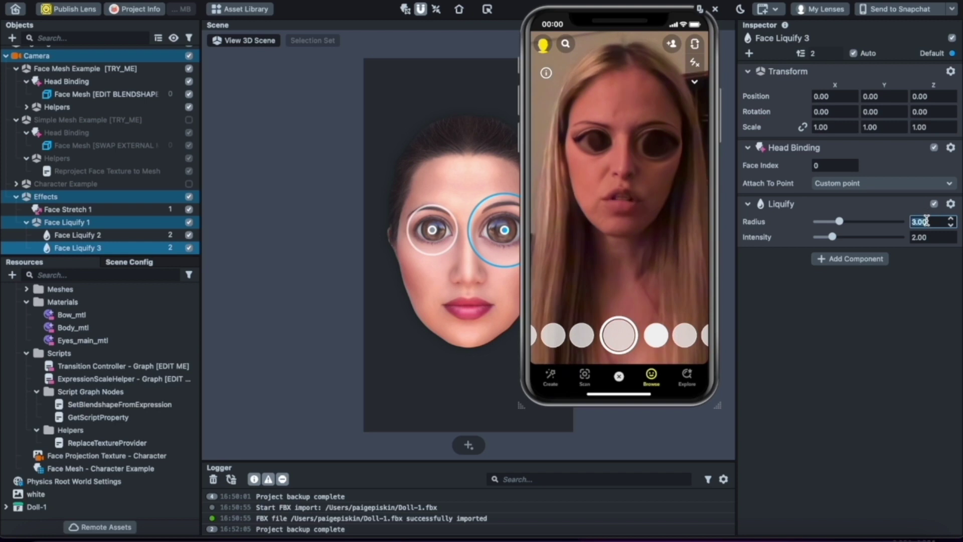
type("2")
key("Return")
Try X scale values of 0.45, 1 and 0.8 on Face Liquify 3
left_click(841, 131)
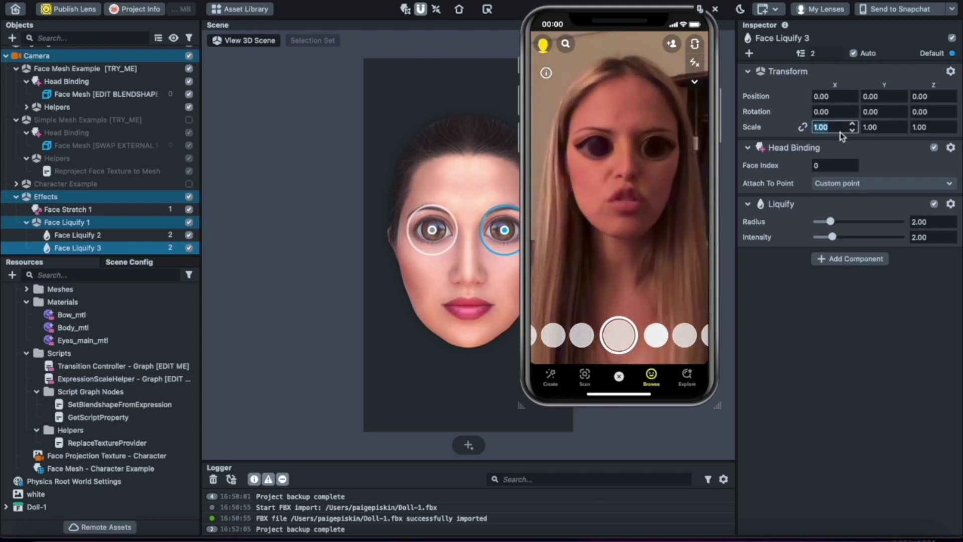
type("0.45")
key("Return")
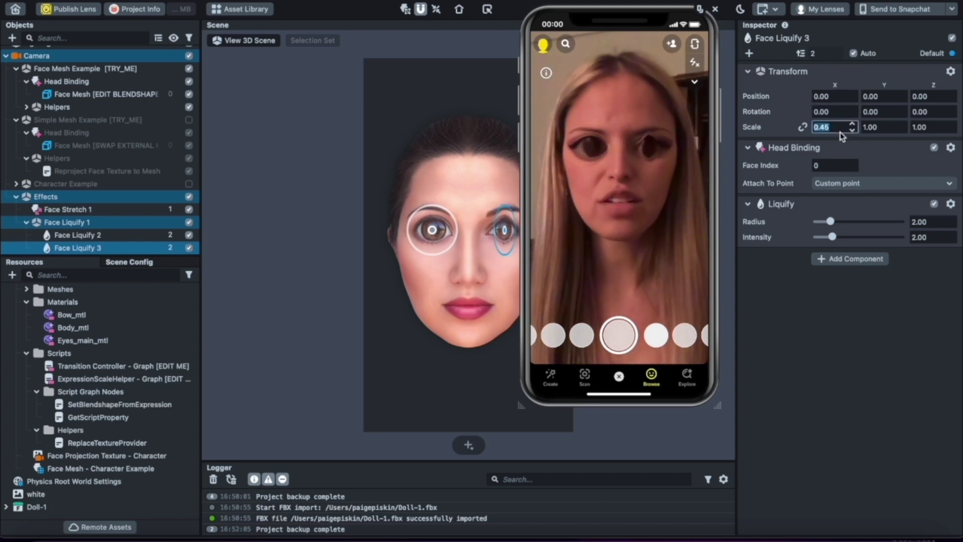
type("1")
key("Return")
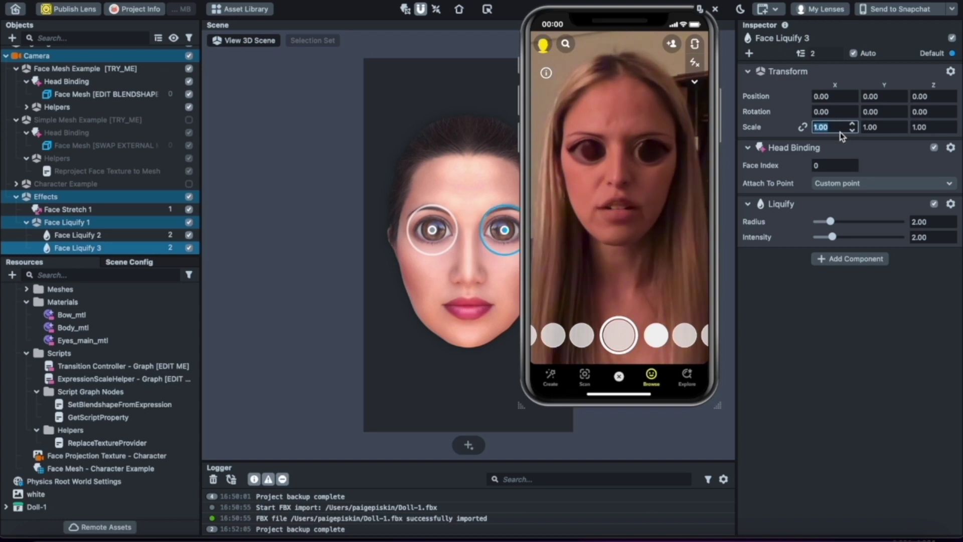
type(".8")
key("Return")
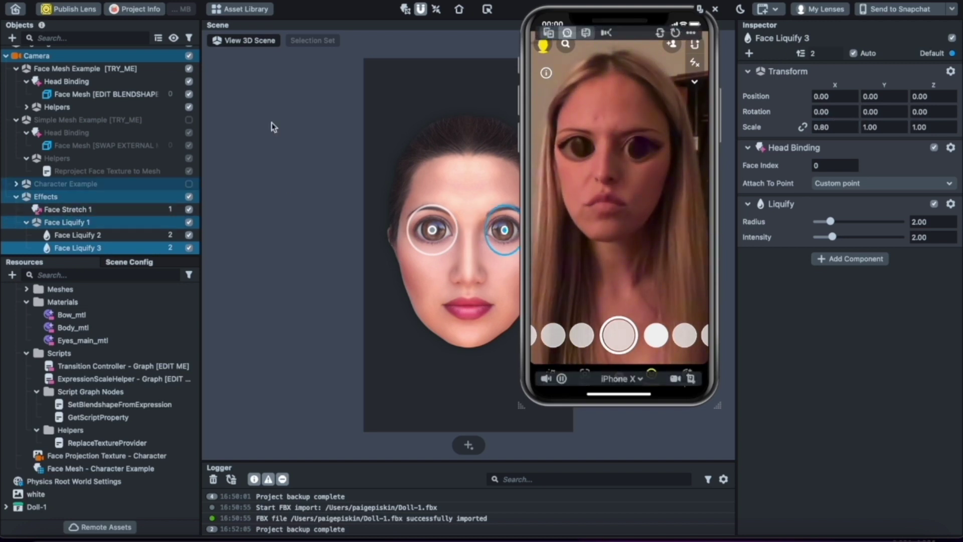
Set the X scale to 0.9 on Face Liquify 3 and also on Face Liquify 2
type(".9")
key("Return")
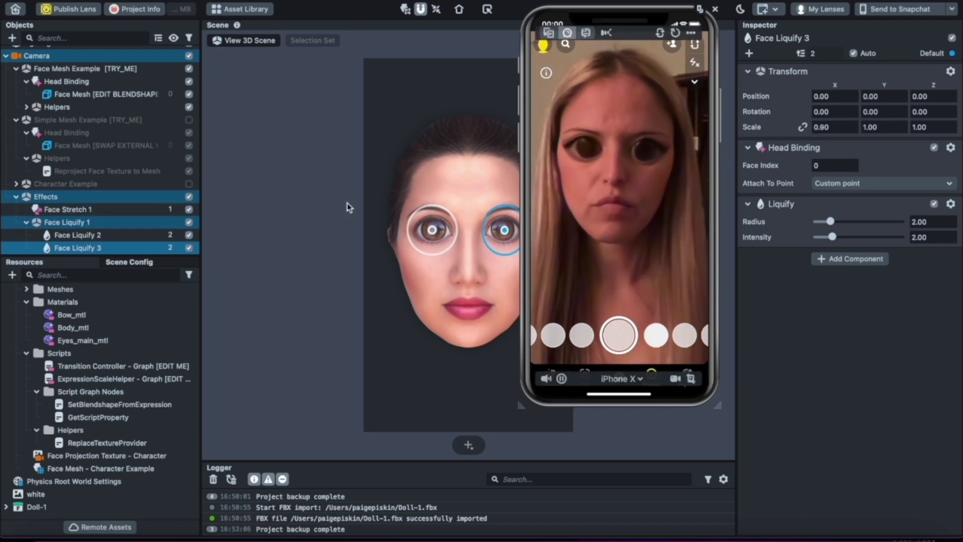
left_click(110, 236)
double_click(832, 127)
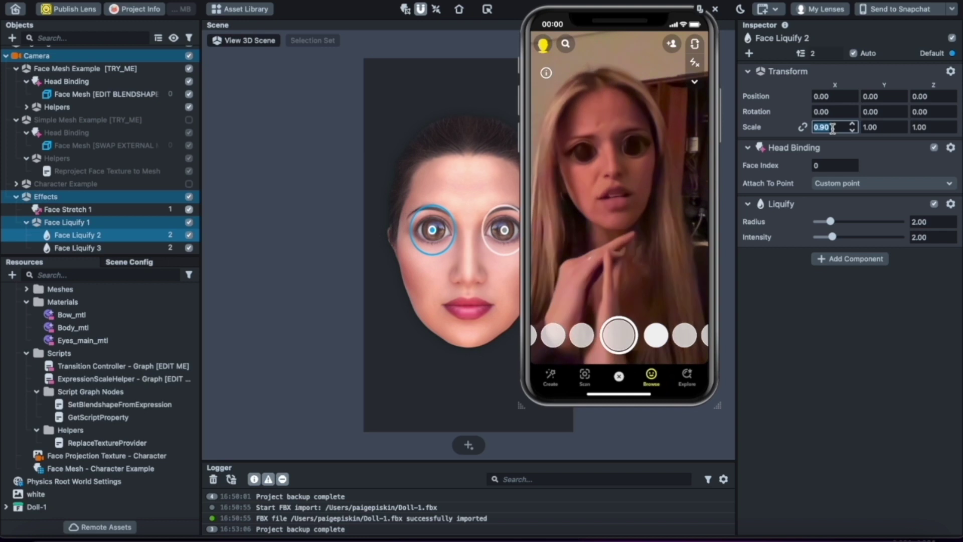
Duplicate the Face Liquify 3 object within Face Liquify 1
right_click(80, 249)
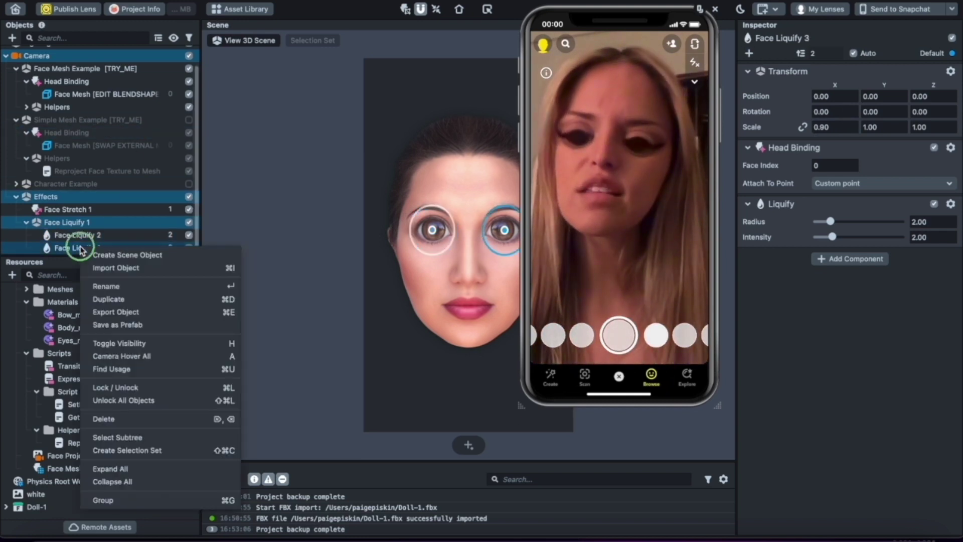
left_click(68, 248)
right_click(64, 251)
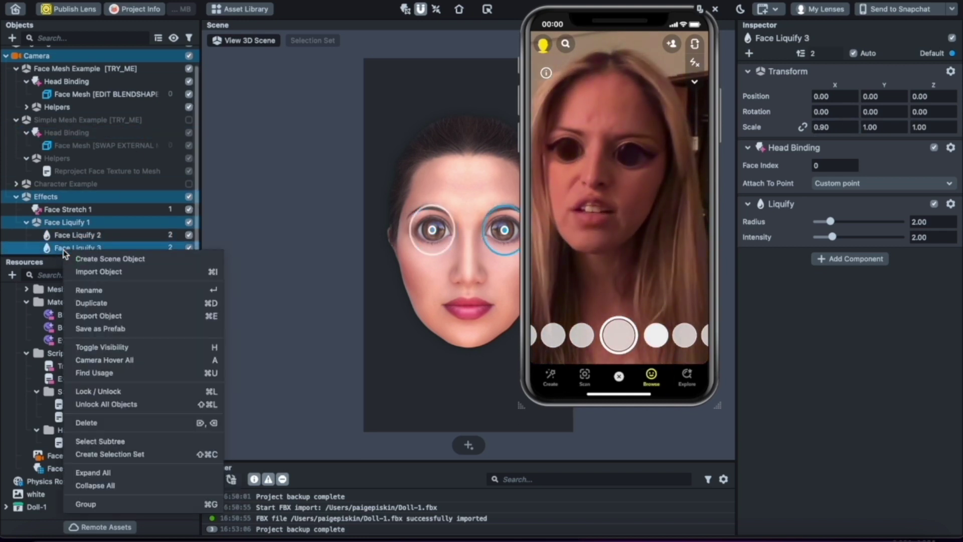
left_click(92, 303)
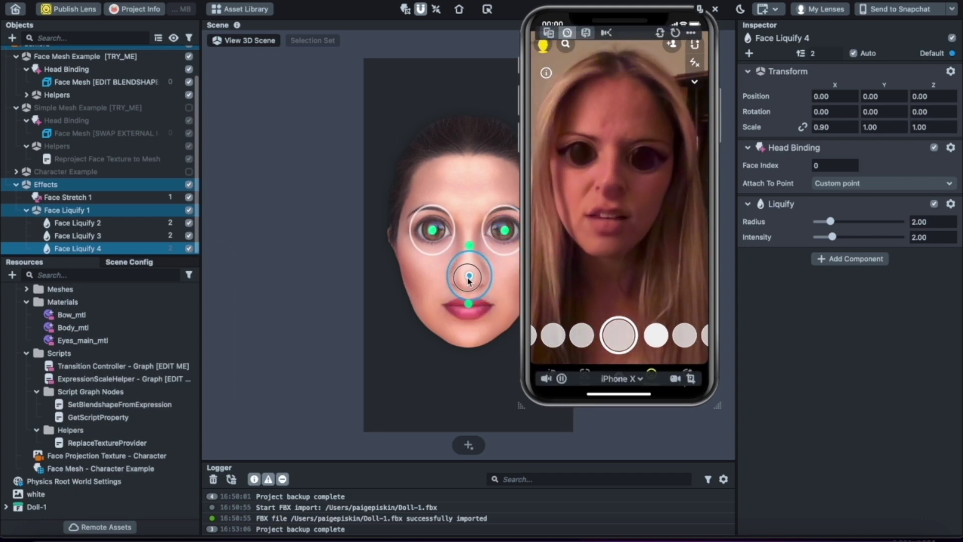
Adjust the Liquify component of Face Liquify 4 to a radius of 6 and an intensity of 0.9
left_click(847, 223)
left_click(825, 222)
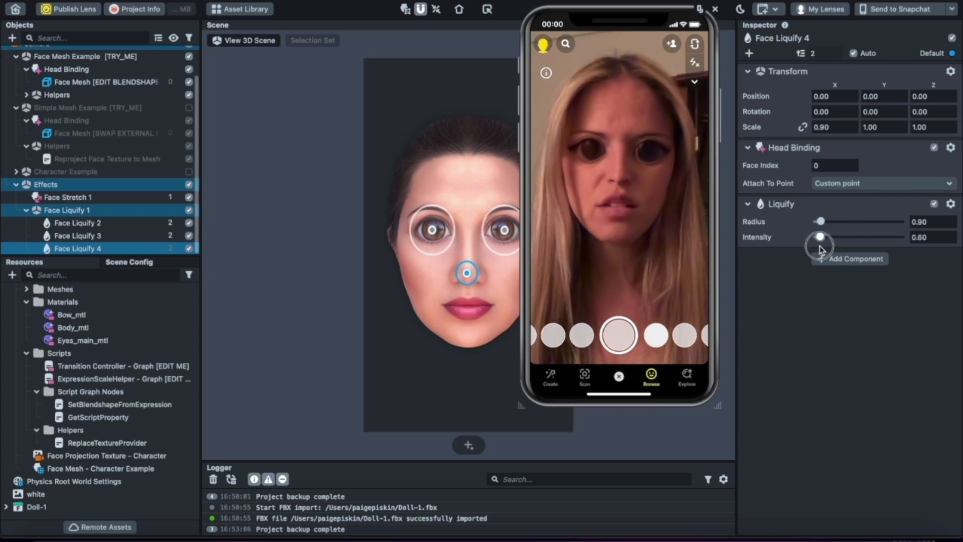
left_click(840, 221)
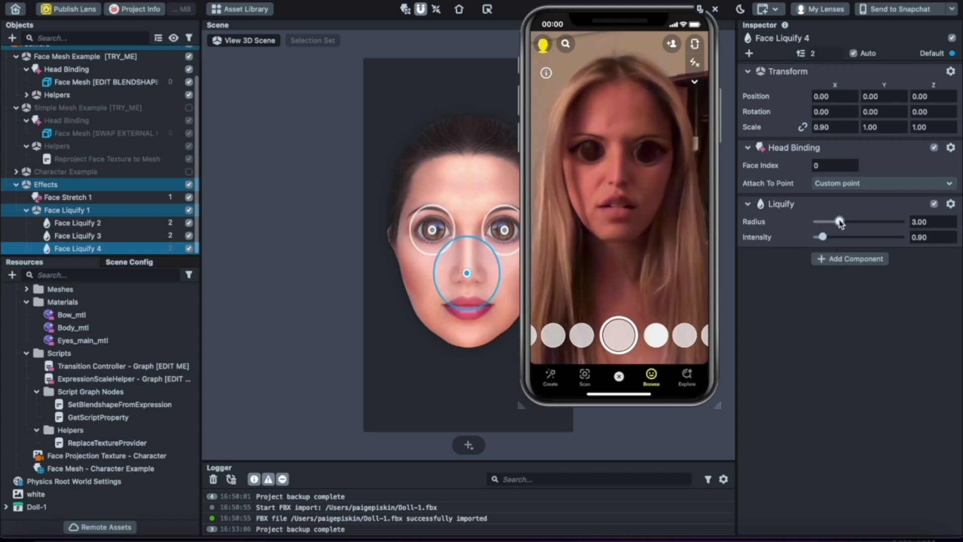
left_click_drag(847, 223, 866, 223)
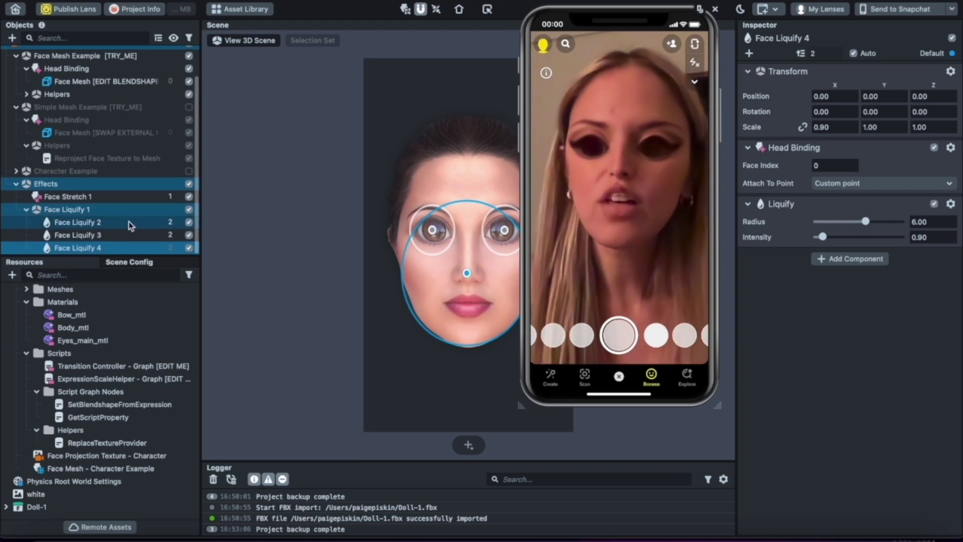
Review the settings of the Face Stretch 1 effect and the Face Mesh [EDIT BLENDSHAPES] object
left_click(81, 210)
left_click(56, 196)
scroll(94, 101, "up", 3)
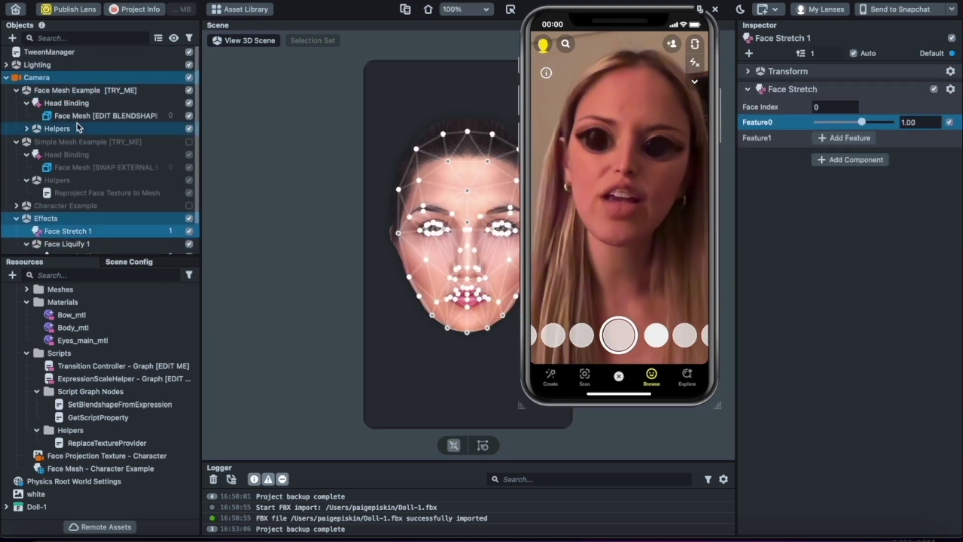
left_click(81, 115)
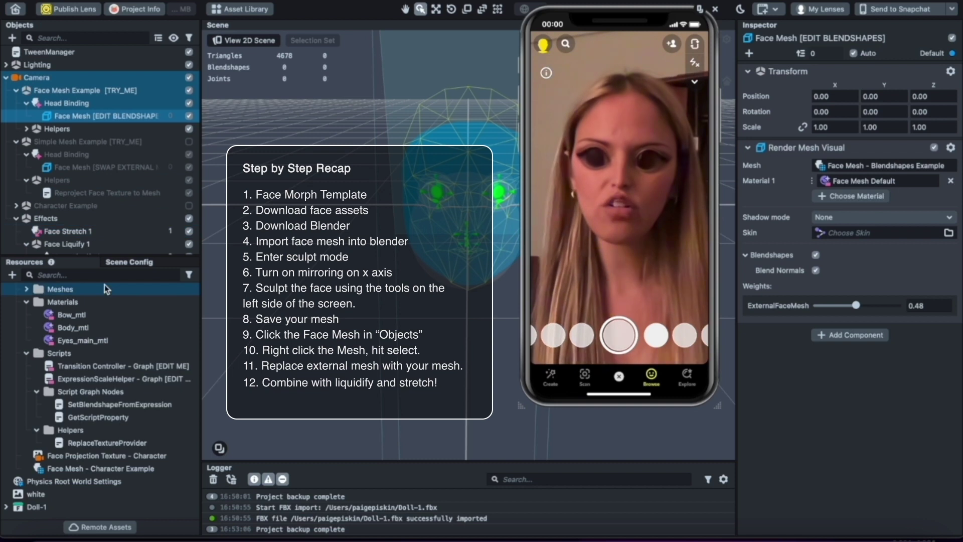
scroll(111, 191, "down", 3)
left_click(83, 198)
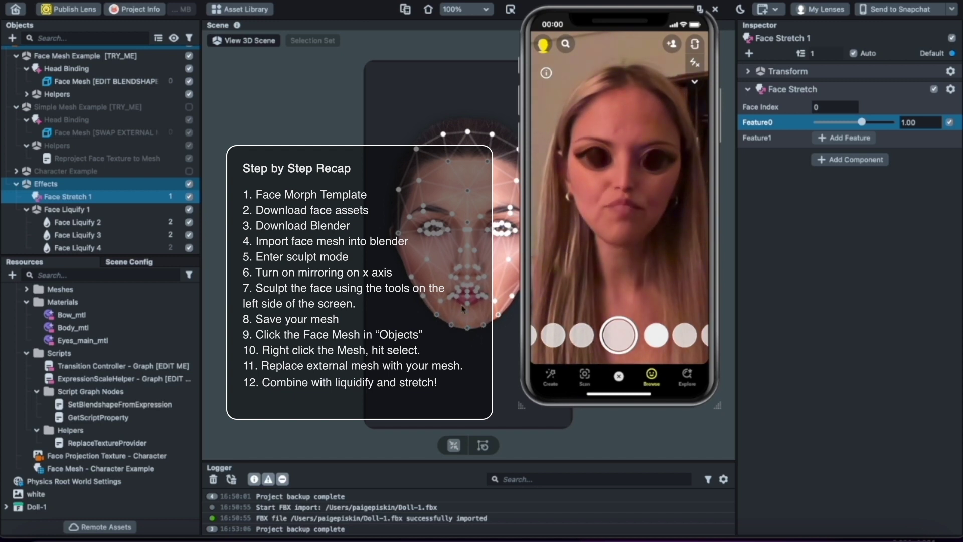
Open the Face Mesh - Blendshapes Example resource assigned as the mesh of Face Mesh [EDIT BLENDSHAPES]
scroll(144, 100, "up", 2)
left_click(150, 116)
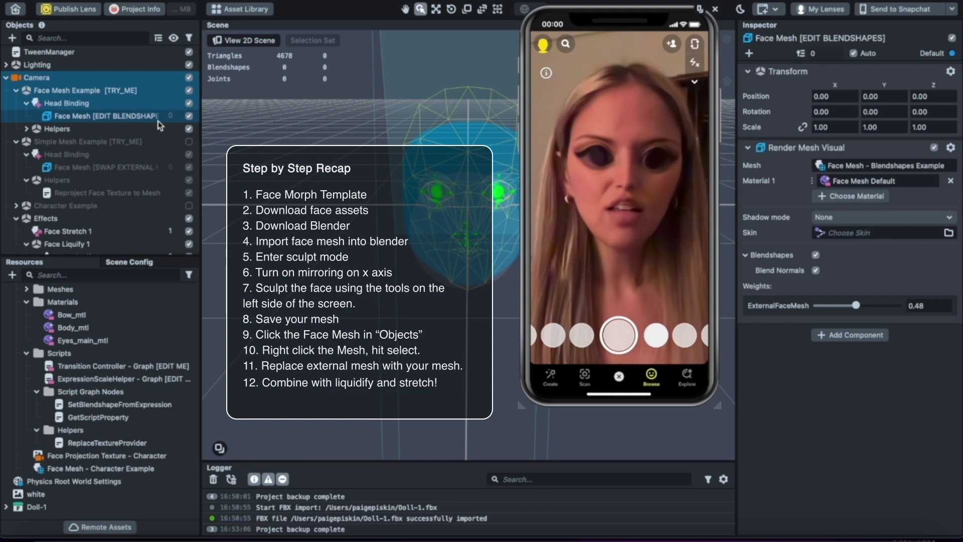
right_click(839, 166)
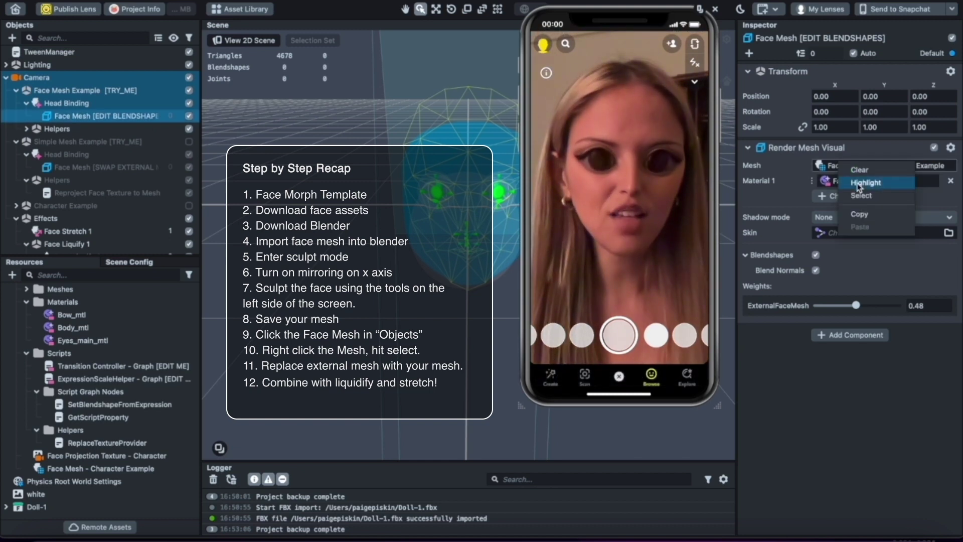
left_click(862, 195)
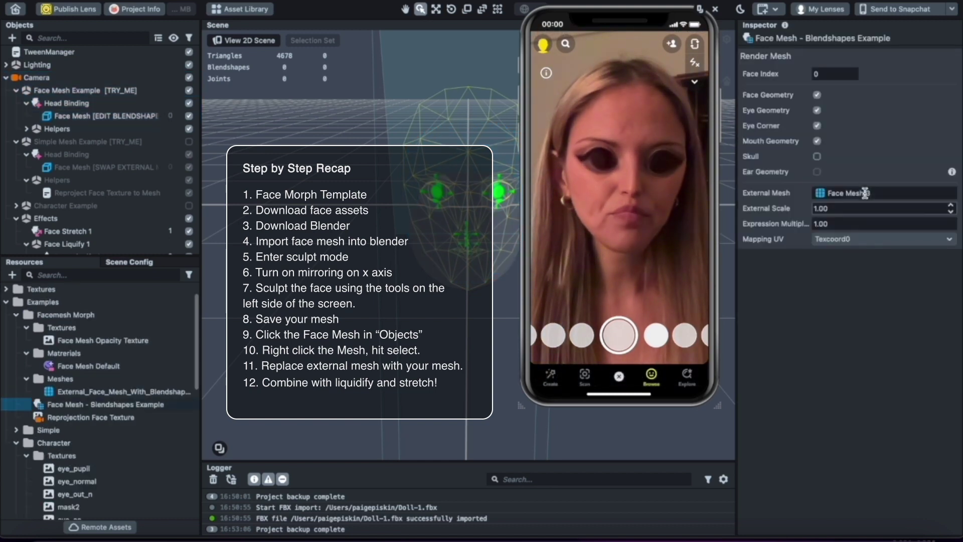
left_click(58, 116)
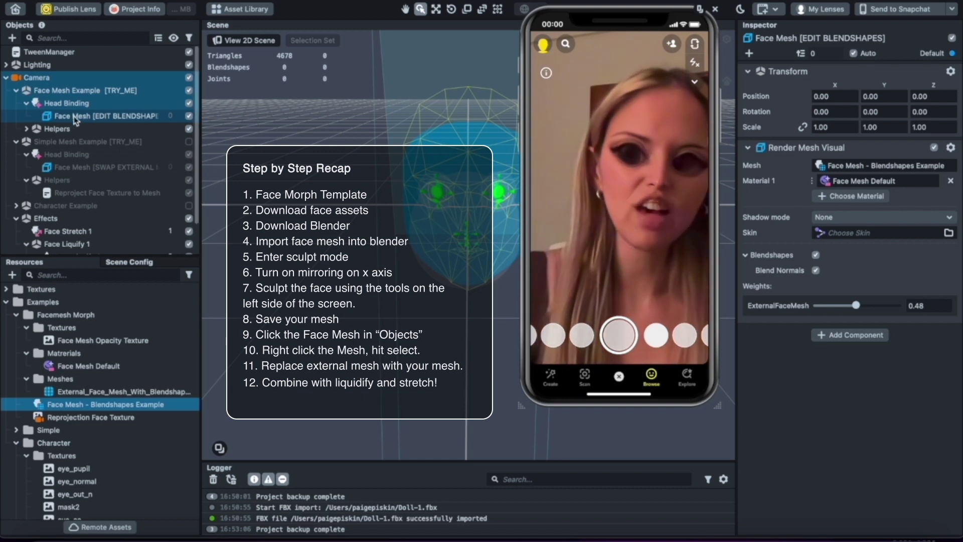
key("Up")
key("Up")
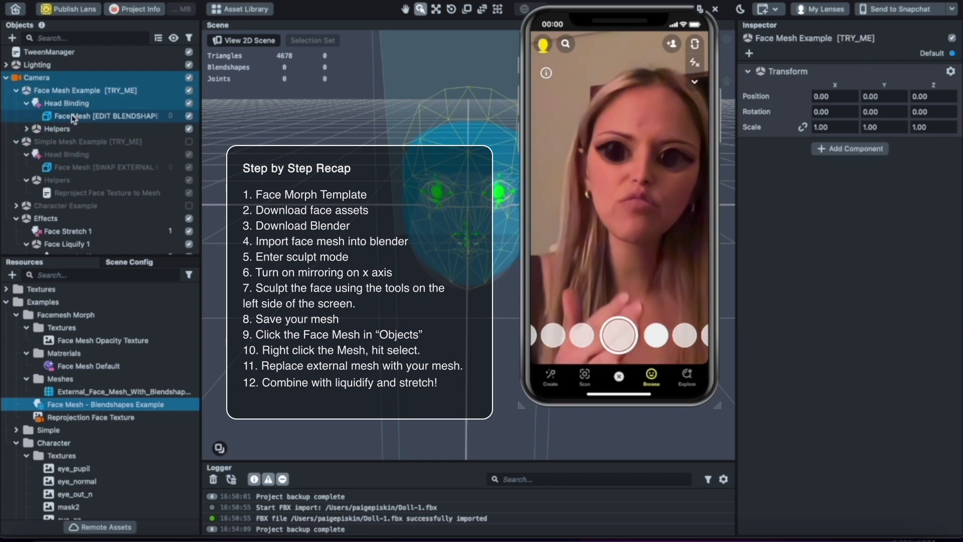
left_click(73, 118)
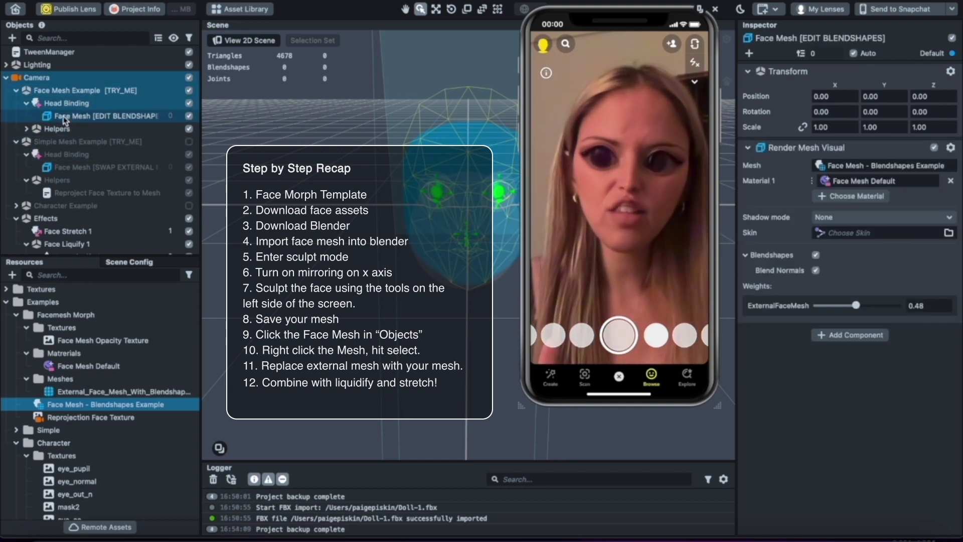
right_click(820, 165)
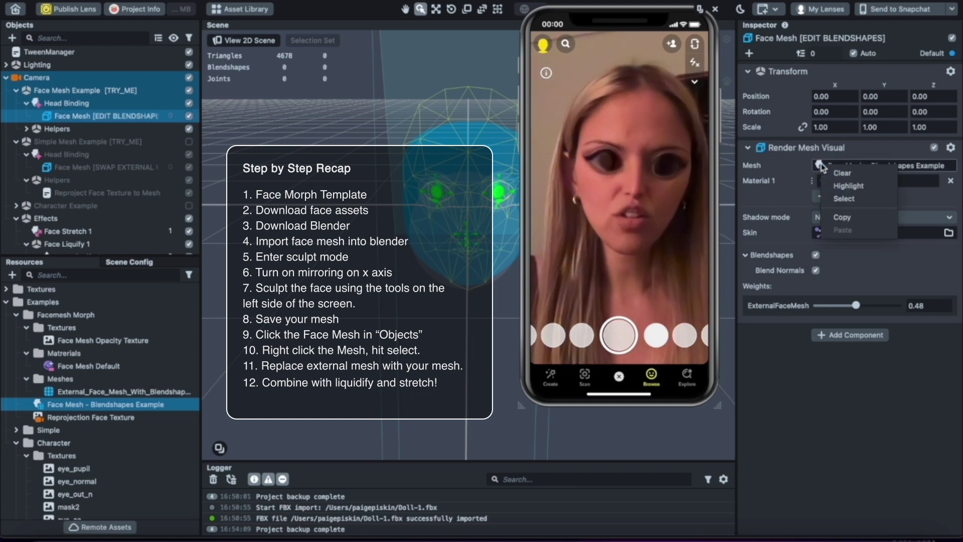
left_click(845, 199)
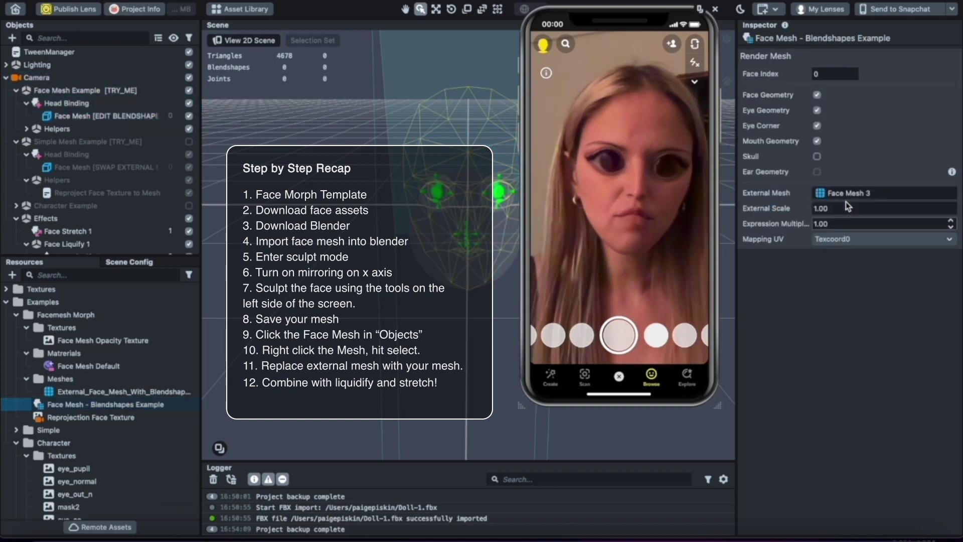
Switch Eye Geometry and Mouth Geometry off and back on, and turn Eye Corner off for the mesh resource
left_click(818, 110)
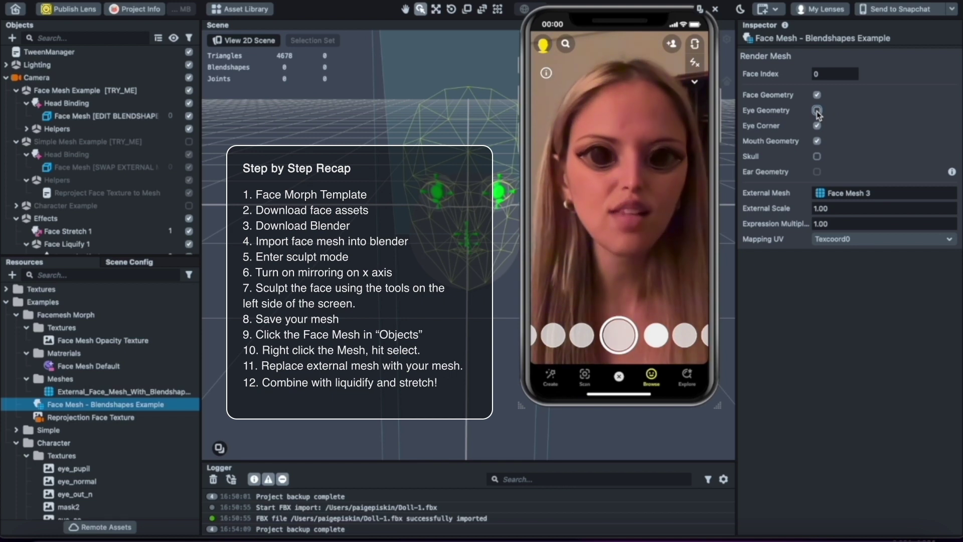
left_click(817, 110)
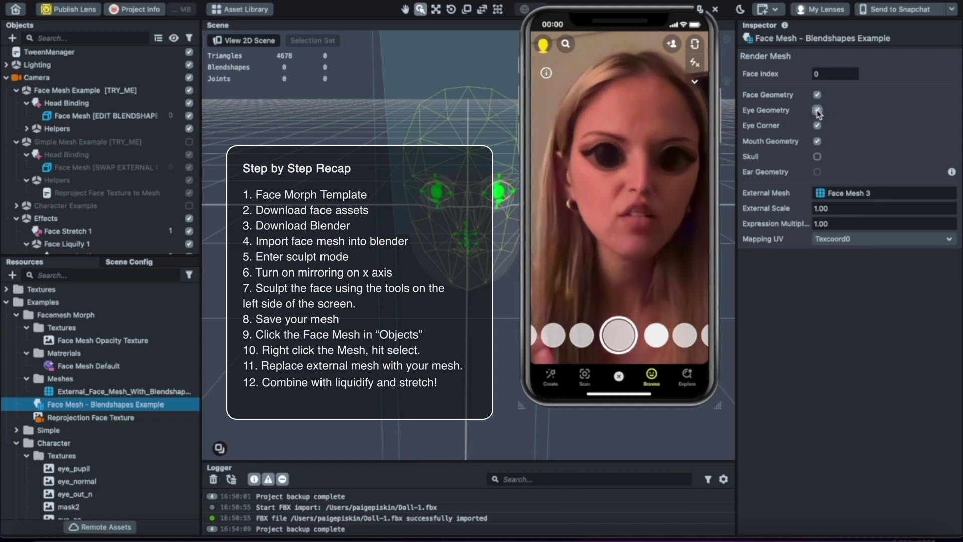
left_click(817, 141)
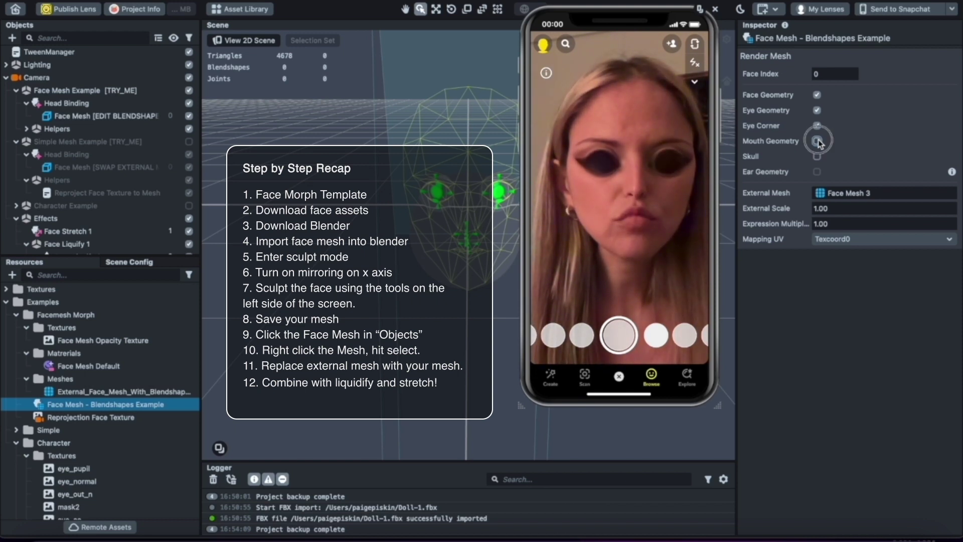
left_click(817, 141)
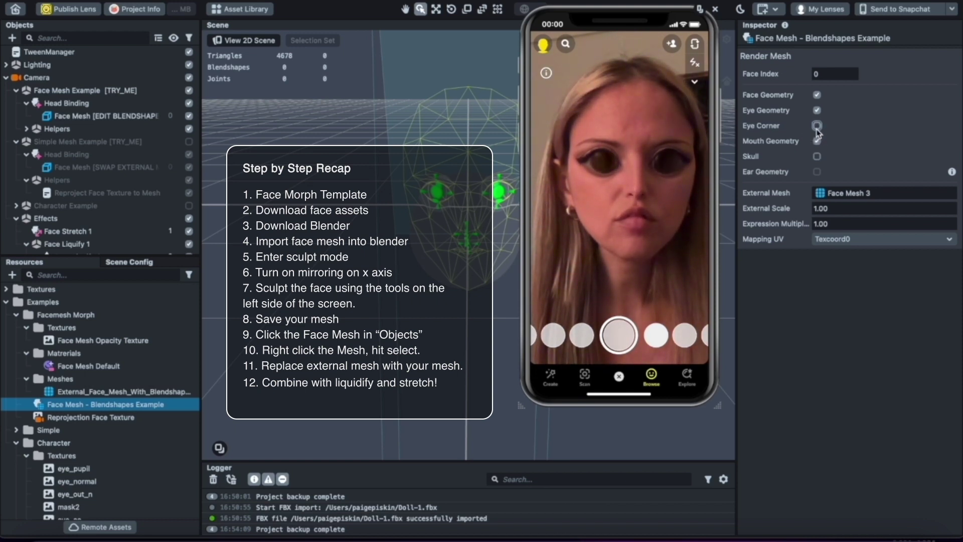
left_click(818, 126)
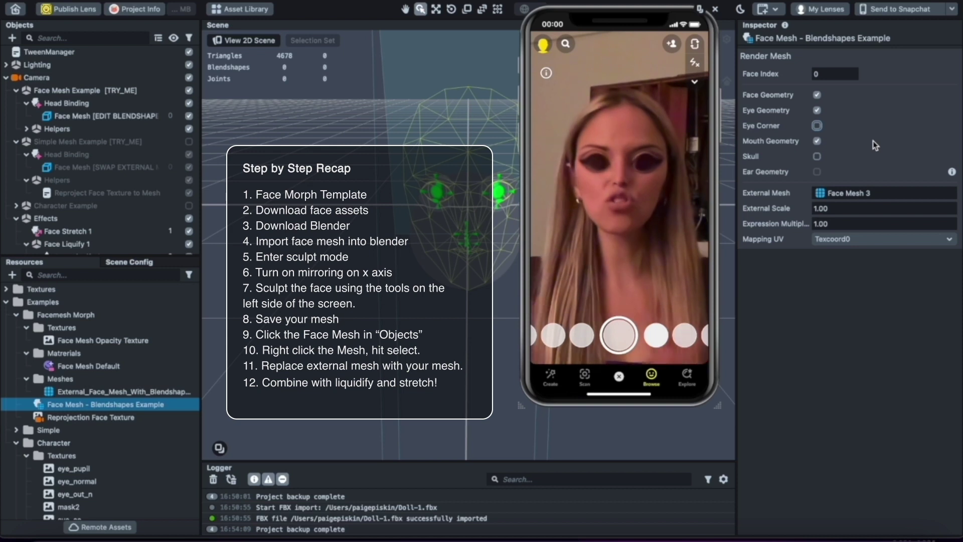
Compare Expression Multiplier values of 3, 4 and 1 on the Face Mesh - Blendshapes Example resource and leave it at 4
left_click(846, 221)
scroll(846, 221, "up", 2)
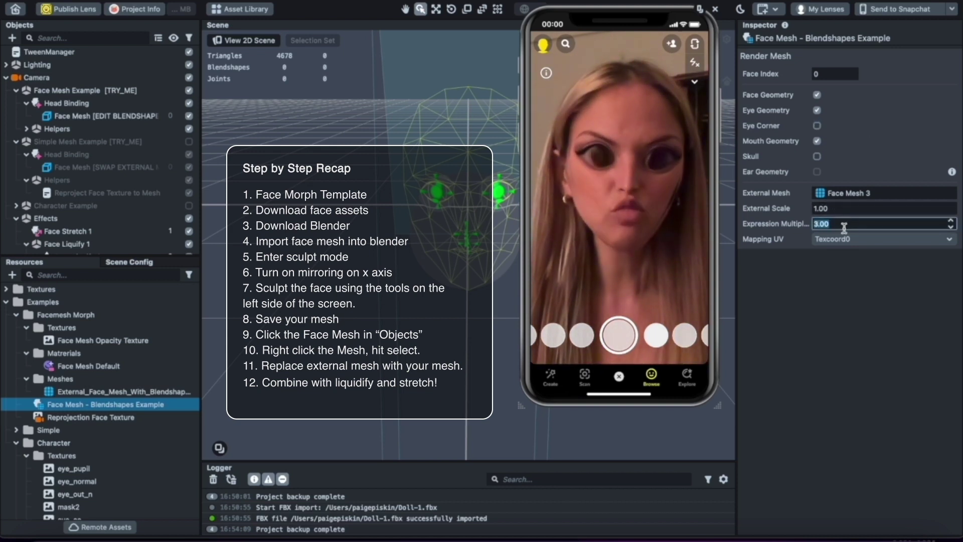
scroll(846, 222, "up", 7)
scroll(844, 228, "down", 6)
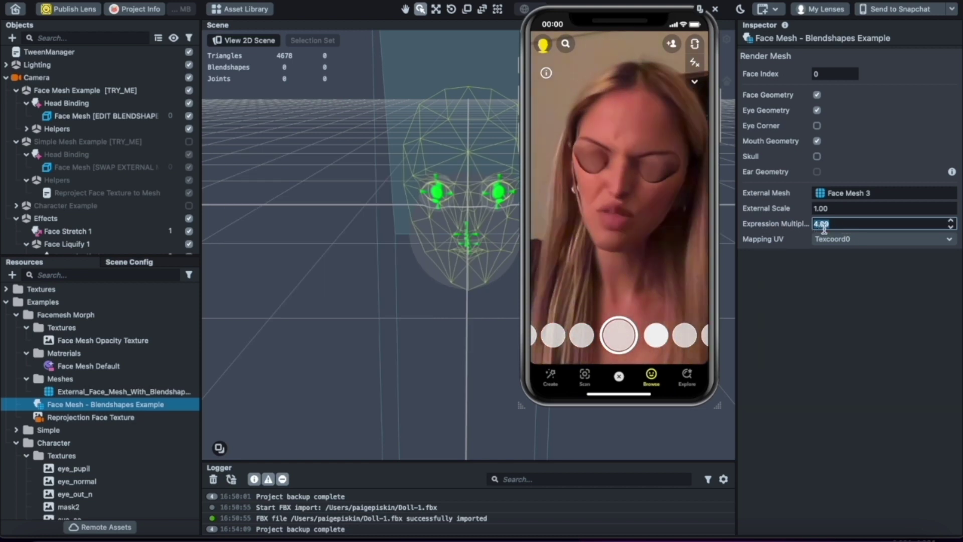
type("1")
key("Return")
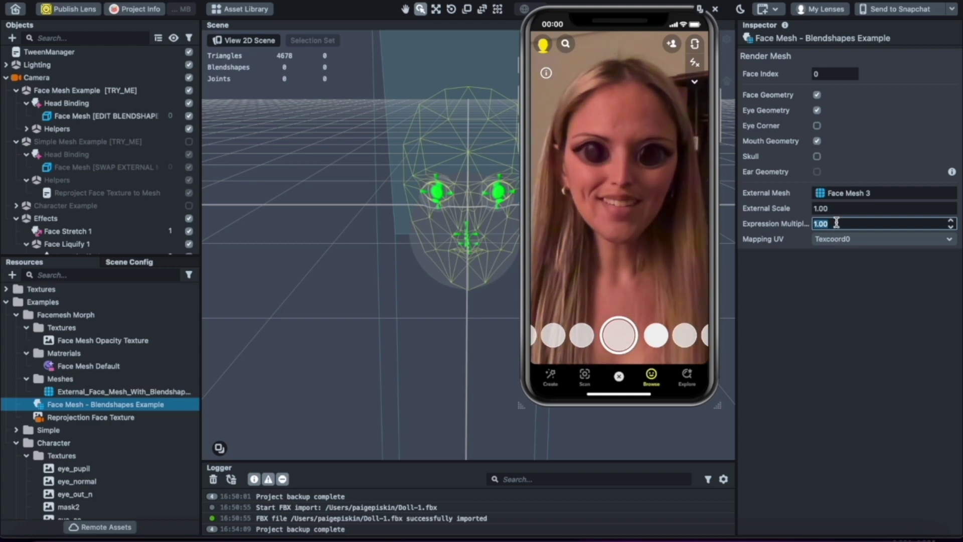
type("4")
key("Return")
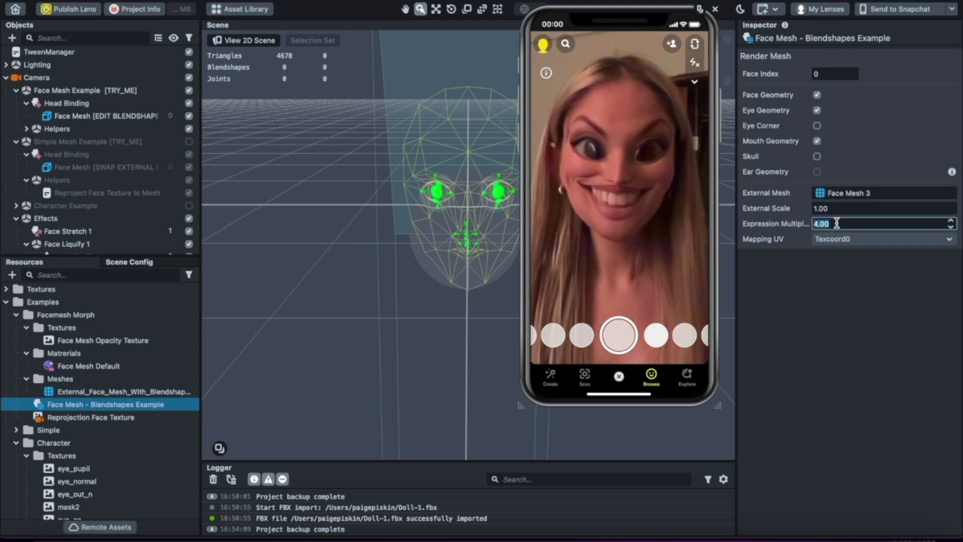